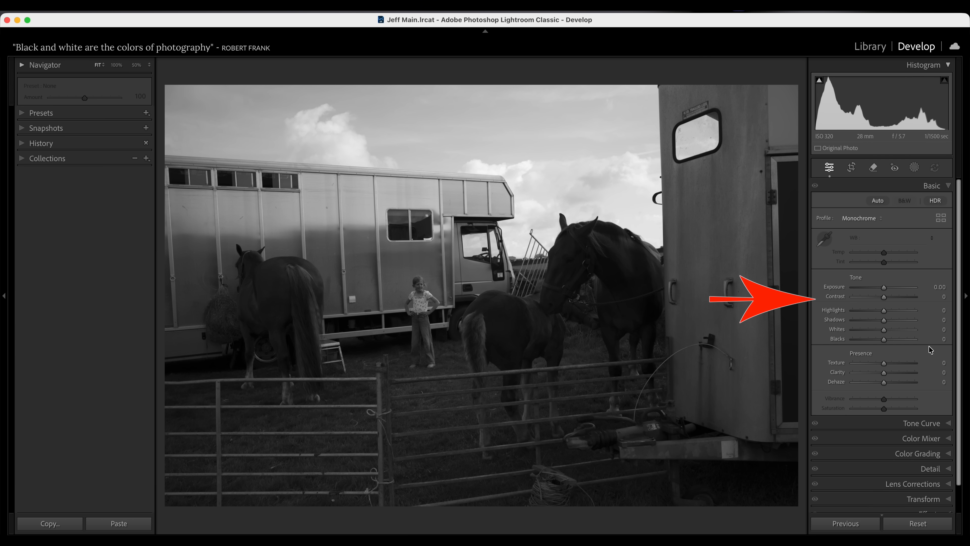
mouse_move(884, 297)
mouse_down()
mouse_move(903, 298)
mouse_move(885, 297)
mouse_up()
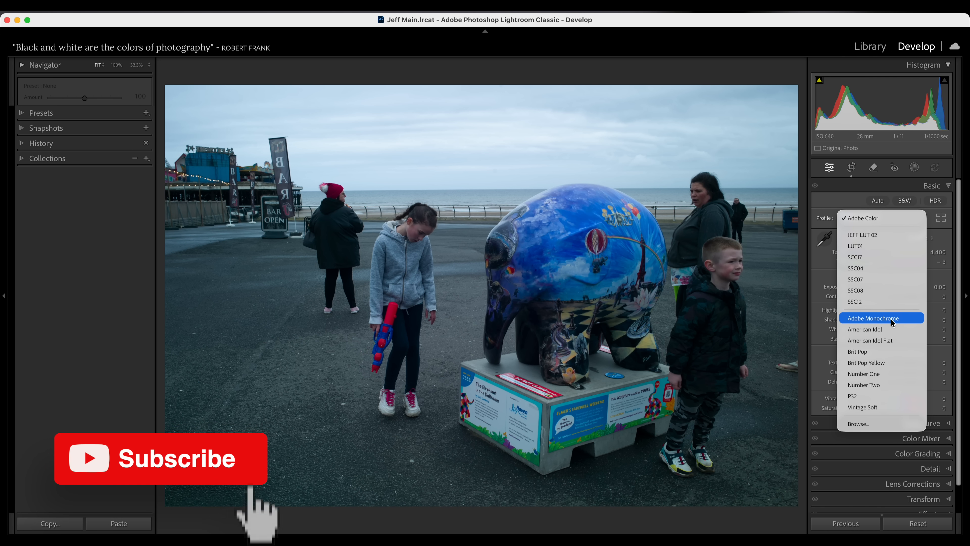
Step: Apply the Adobe Monochrome profile to the colour photo of the painted elephant sculpture
click(890, 322)
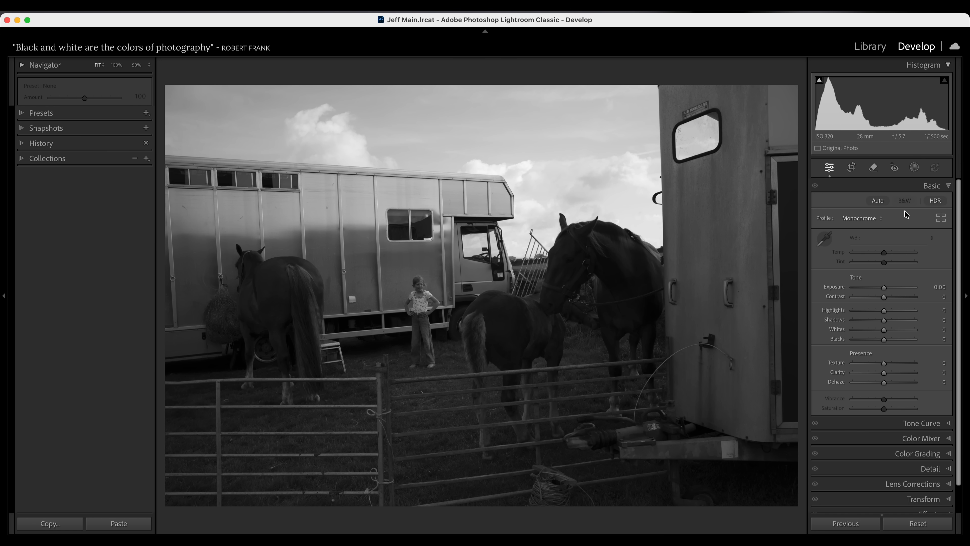
Step: Apply the P32 profile to the horse photo and lower Blacks to -8 using the clipping preview
click(881, 221)
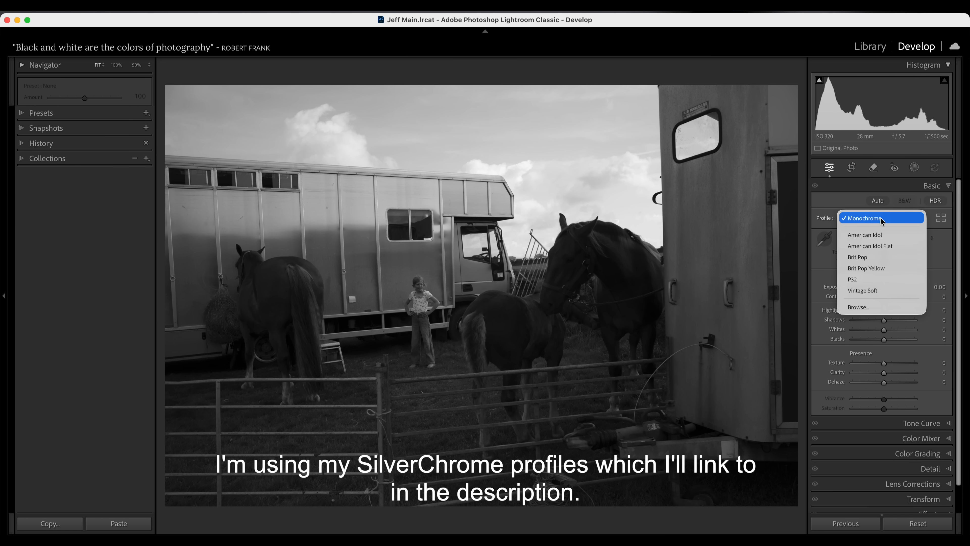
click(871, 282)
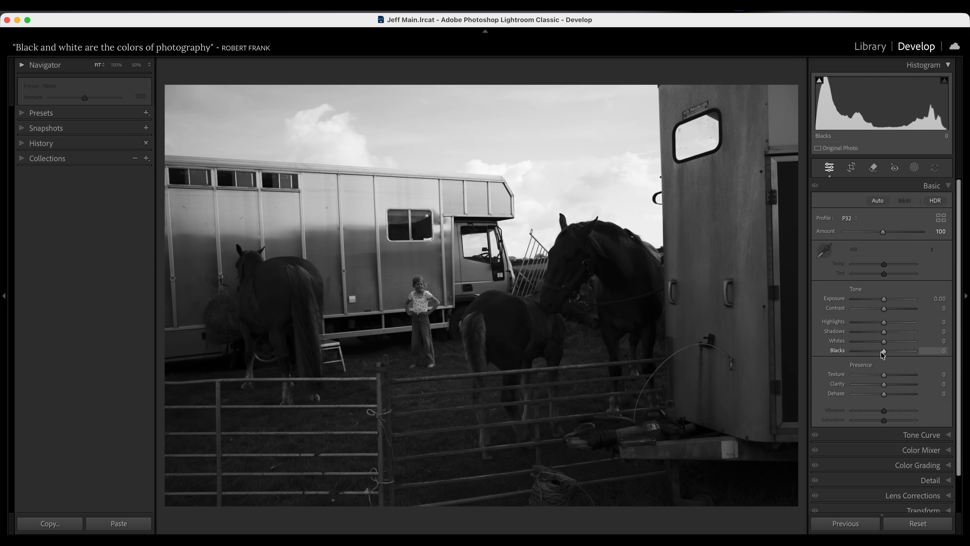
key(alt)
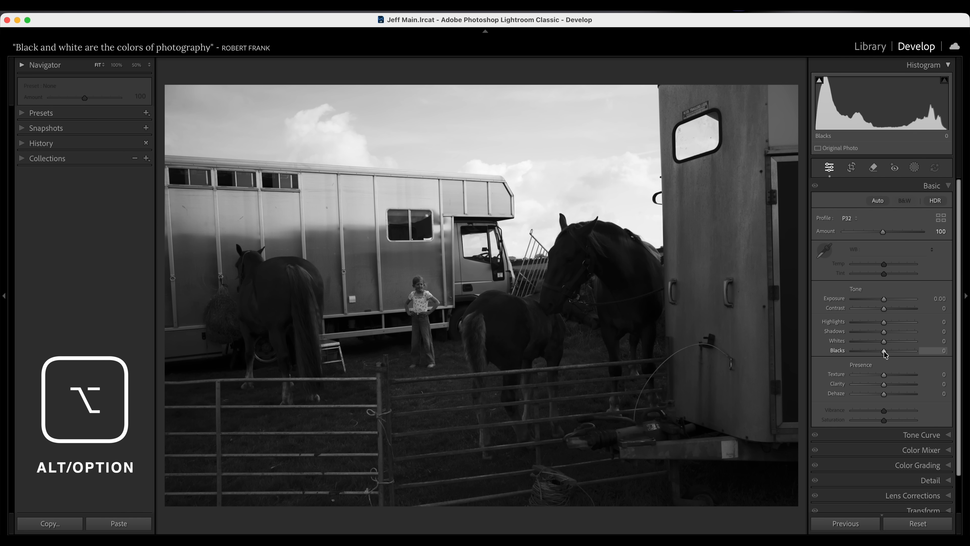
alt+click(884, 351)
drag(883, 350, 881, 350)
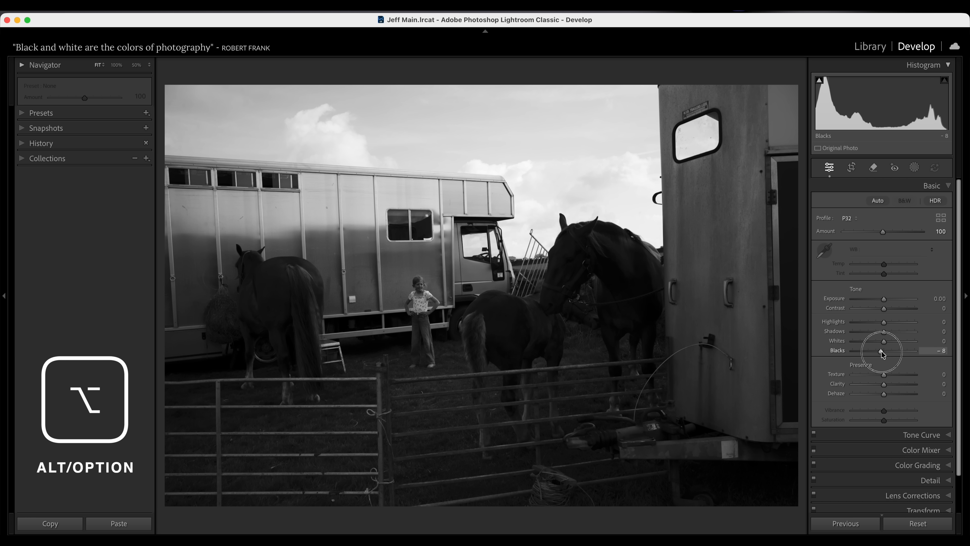
click(819, 81)
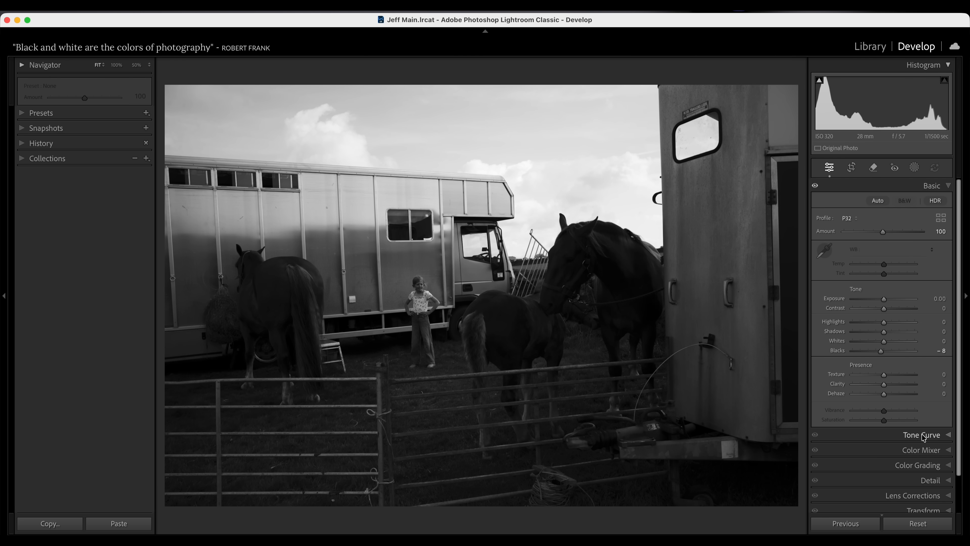
Step: Brighten the whole photo with a point curve point at about input 73, output 116
click(922, 435)
drag(879, 283, 859, 287)
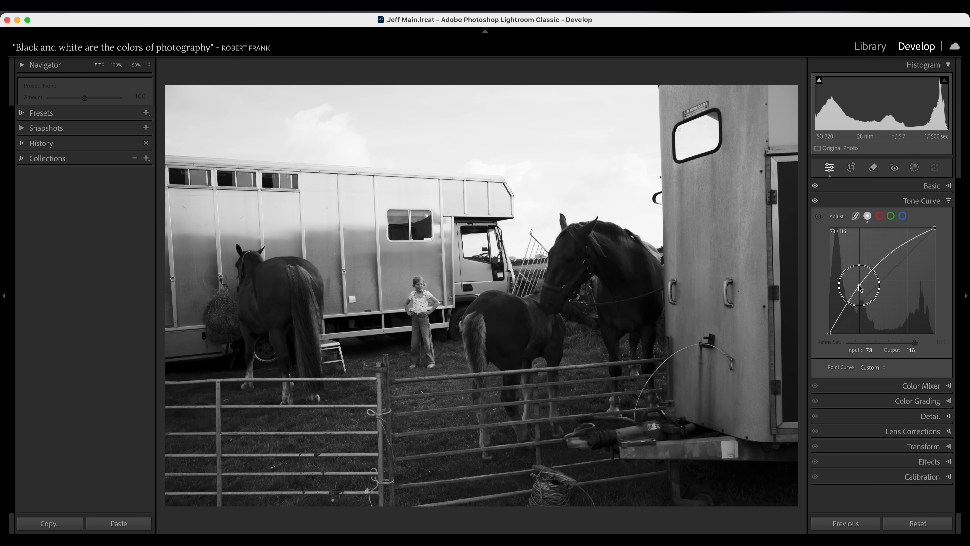
Step: Paint a new soft brush mask over the two horses beside the trailer, with feather, flow and density at 100
key(k)
scroll(573, 286, up, 4)
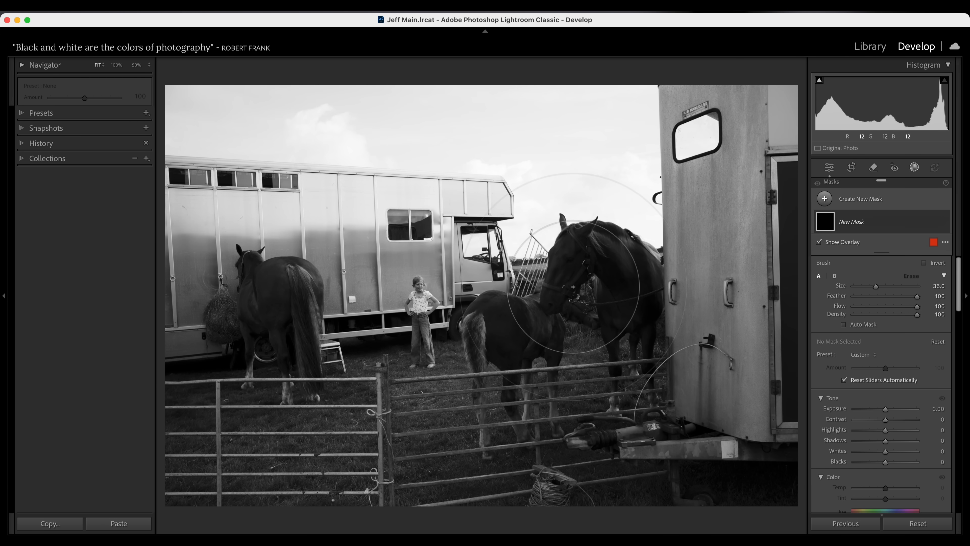
mouse_move(574, 252)
mouse_down()
mouse_move(527, 313)
mouse_move(532, 332)
mouse_move(496, 321)
mouse_move(619, 275)
mouse_up()
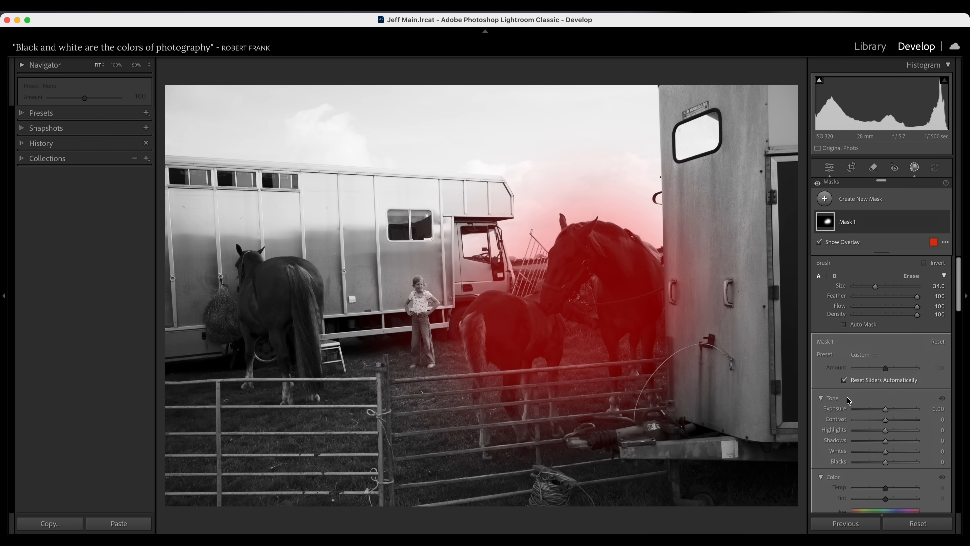
Step: Brighten the painted horses by raising the shadow part of the mask's point curve
scroll(878, 401, down, 10)
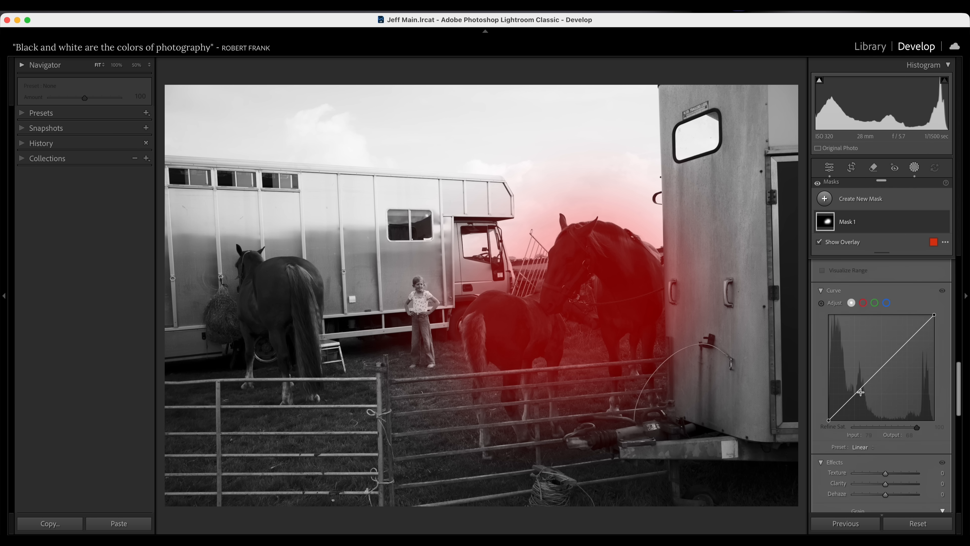
drag(848, 398, 844, 391)
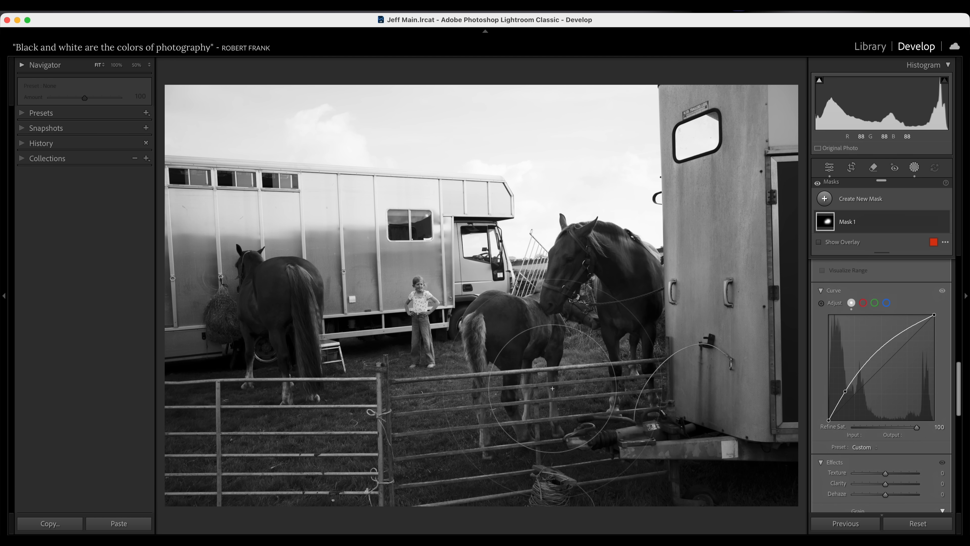
Step: Extend the brush mask across the grass behind the fence and over the horse beside the hay net
click(450, 386)
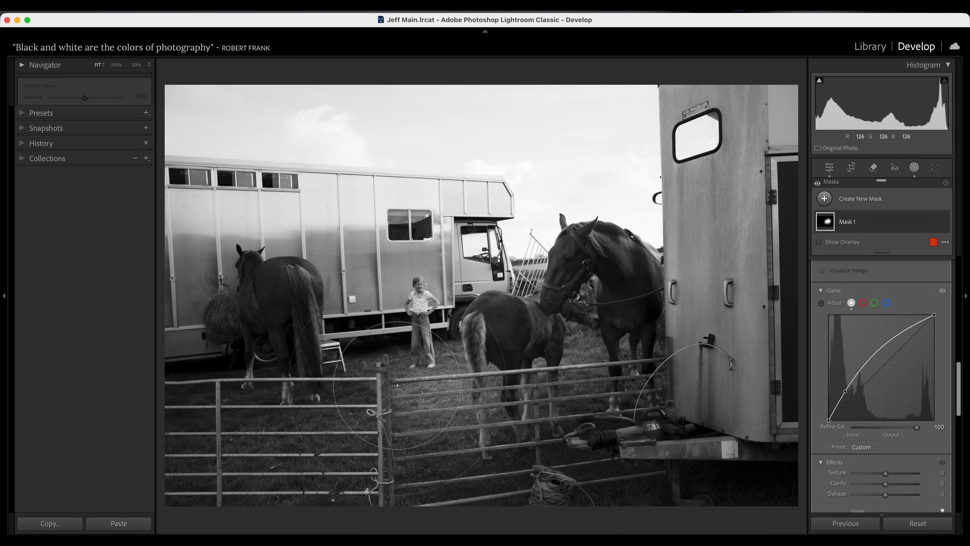
click(383, 393)
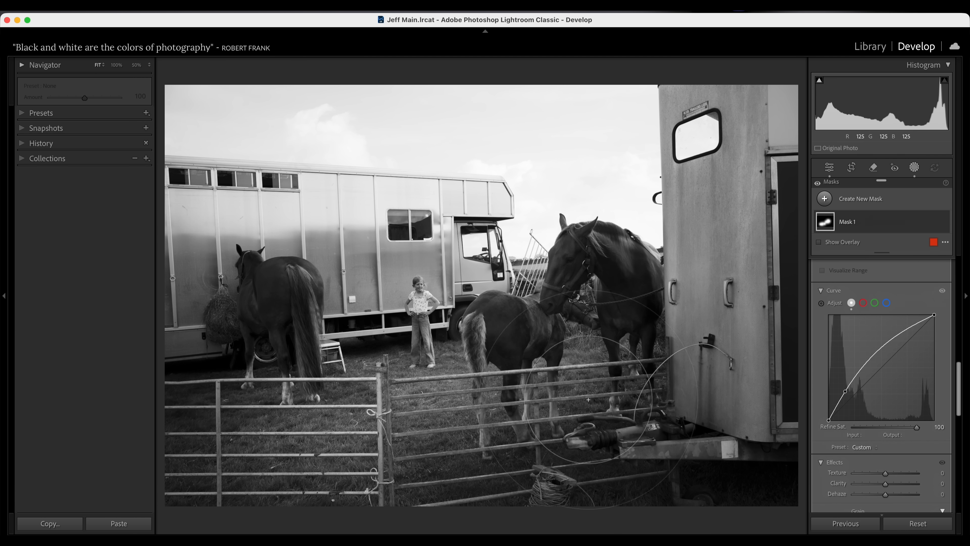
click(281, 309)
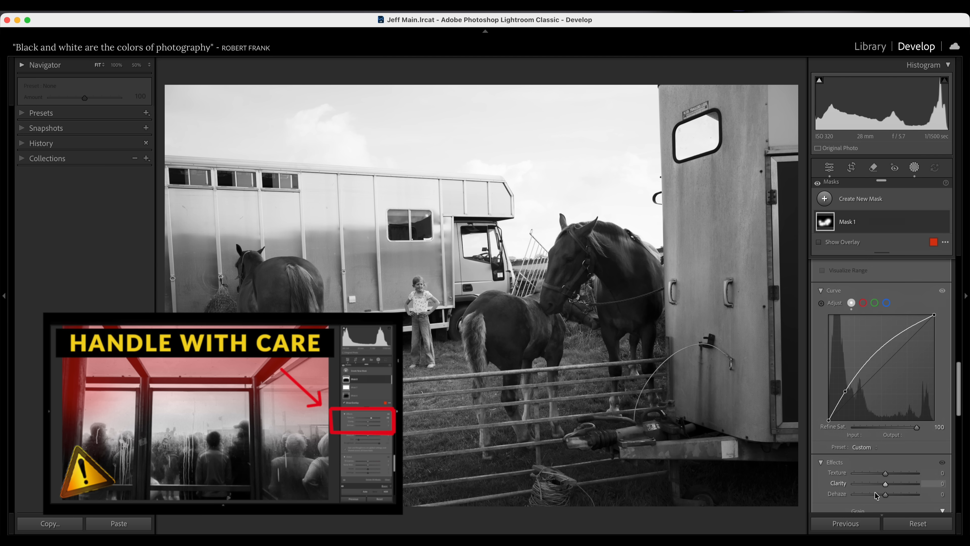
Step: Set the brush mask's Texture to 35 while checking the horses' detail at 100% zoom
click(116, 65)
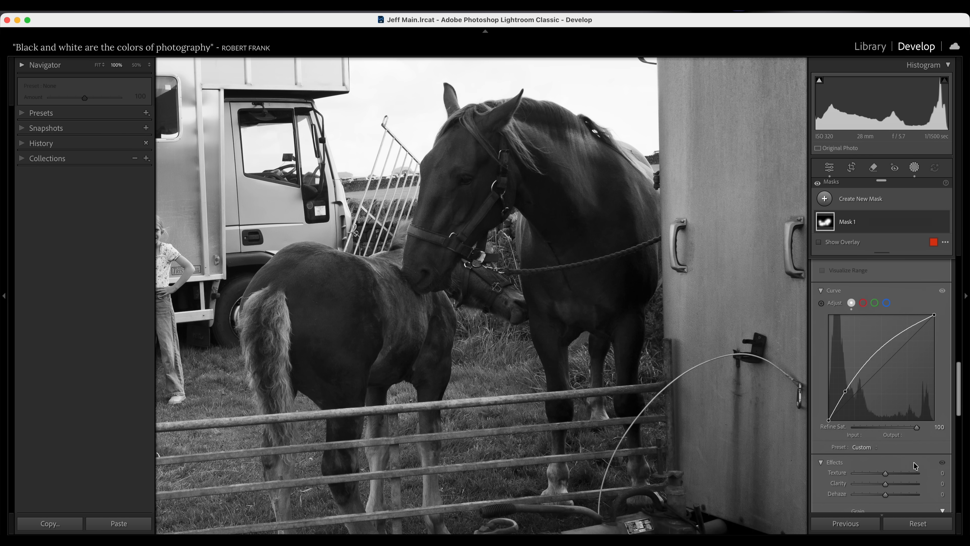
click(886, 475)
mouse_move(886, 475)
mouse_down()
mouse_move(912, 475)
mouse_move(886, 475)
mouse_up()
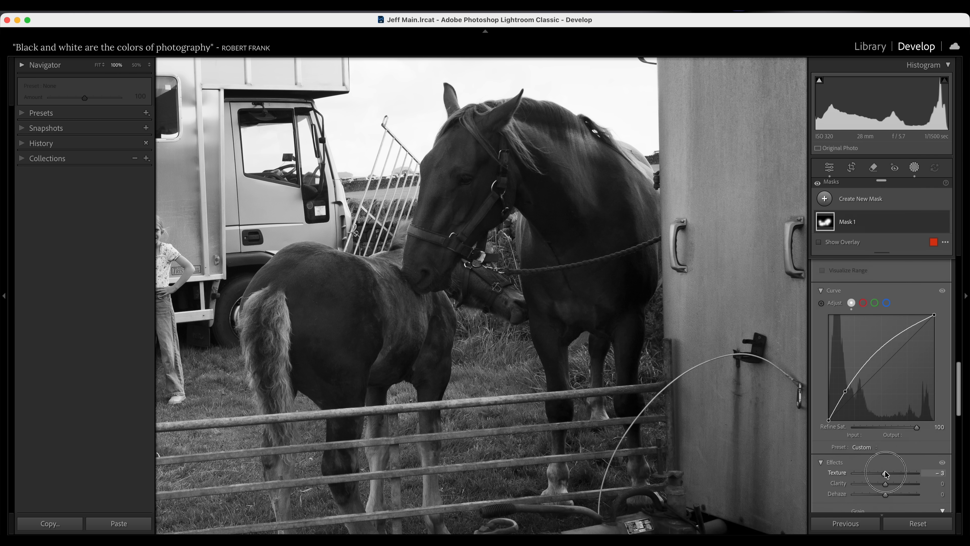
mouse_move(886, 475)
mouse_down()
mouse_move(904, 476)
mouse_move(889, 476)
mouse_up()
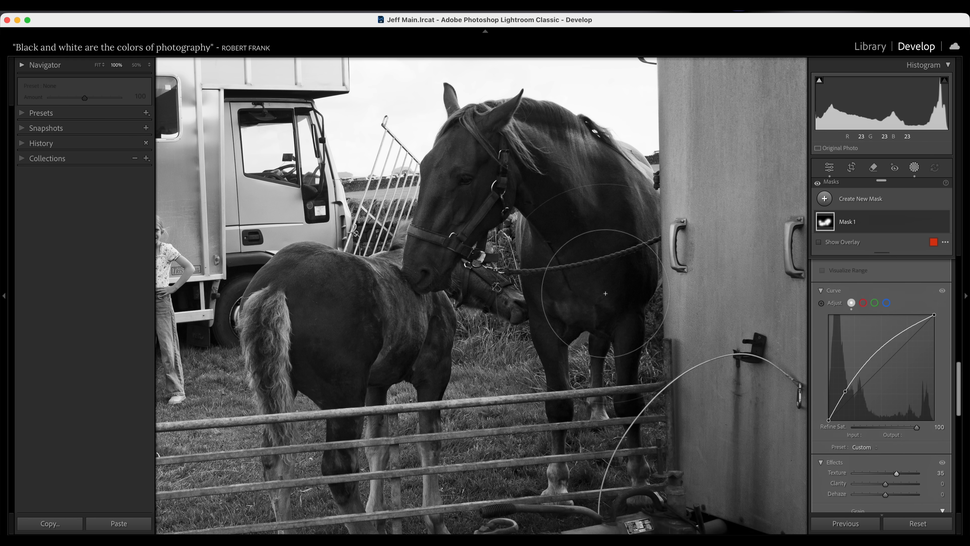
scroll(682, 346, left, 12)
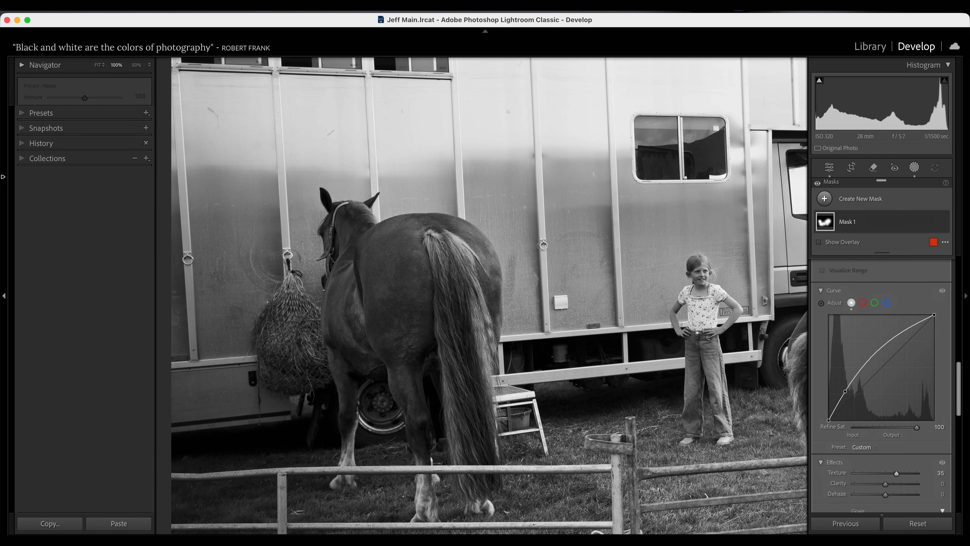
Step: Compare the edit with the "start" snapshot and return to the most recent Update Brush 1 history state
click(41, 143)
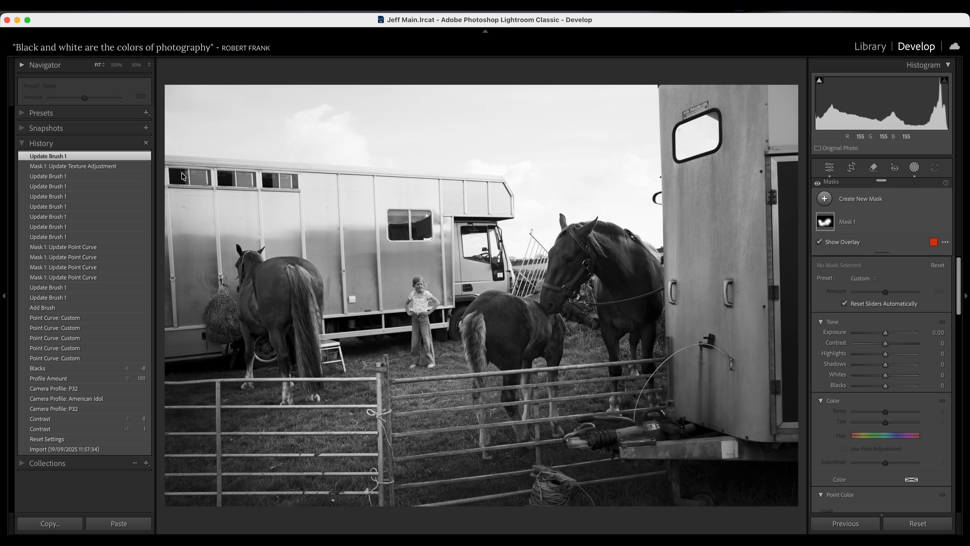
click(25, 130)
click(45, 141)
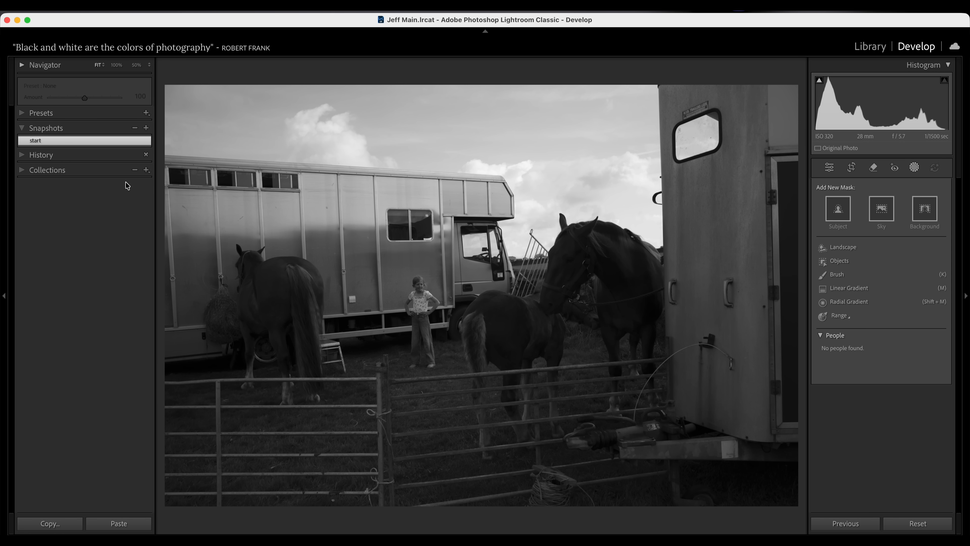
click(24, 155)
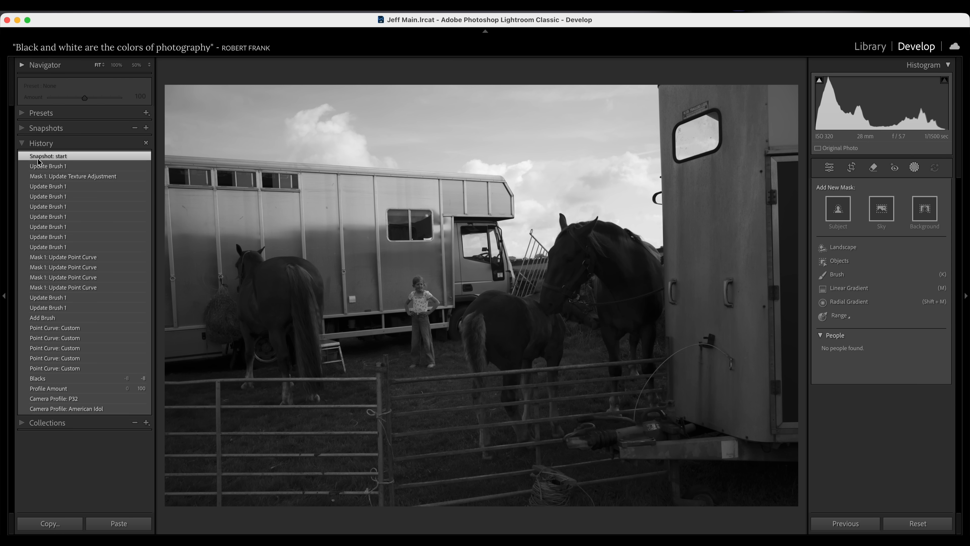
click(73, 165)
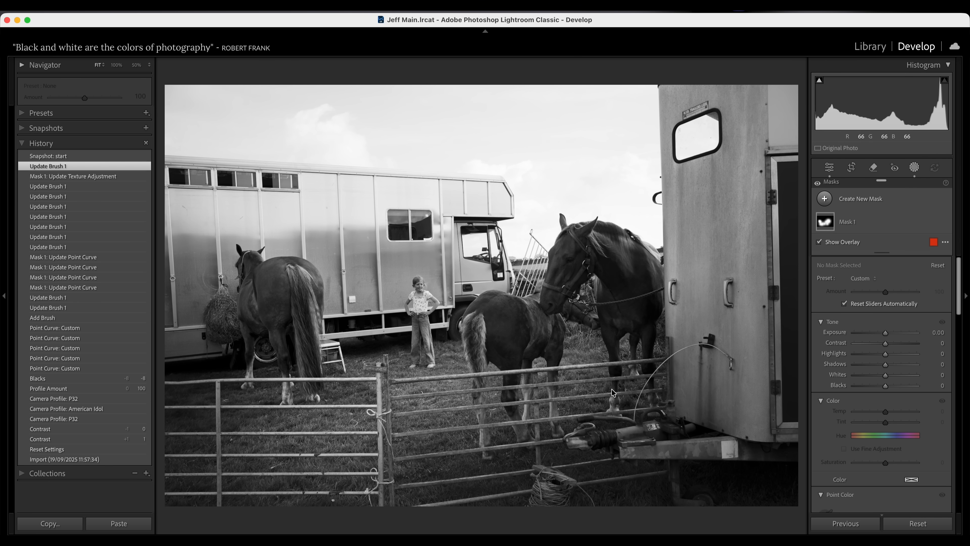
Step: Straighten the photo with a crop angle of 1.08, keeping the original aspect ratio
click(852, 167)
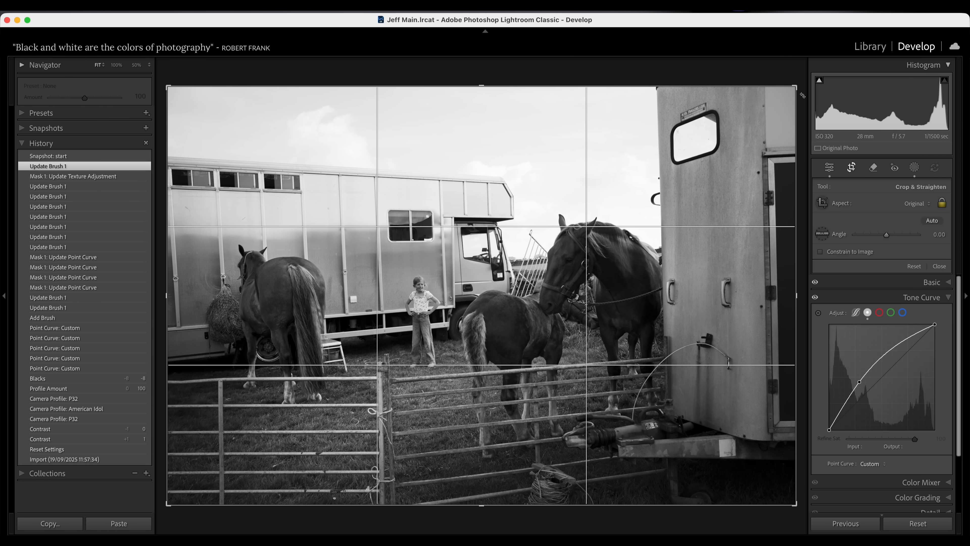
drag(800, 71, 804, 78)
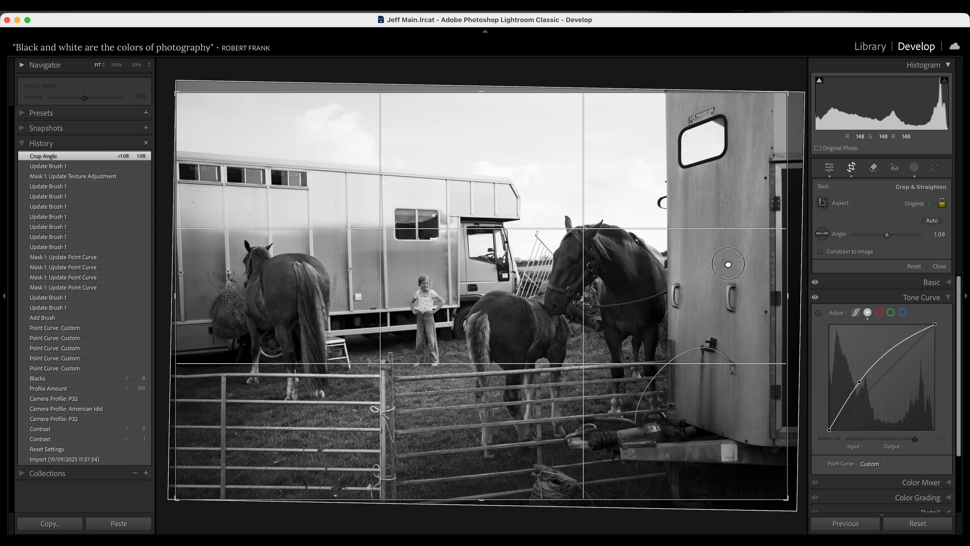
key(Return)
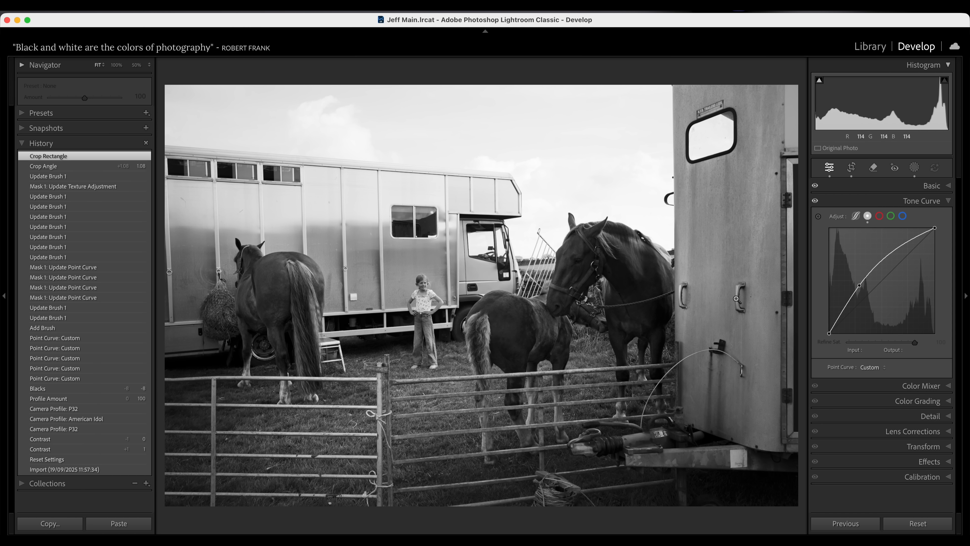
Step: Create a new mask that automatically selects the sky
click(913, 168)
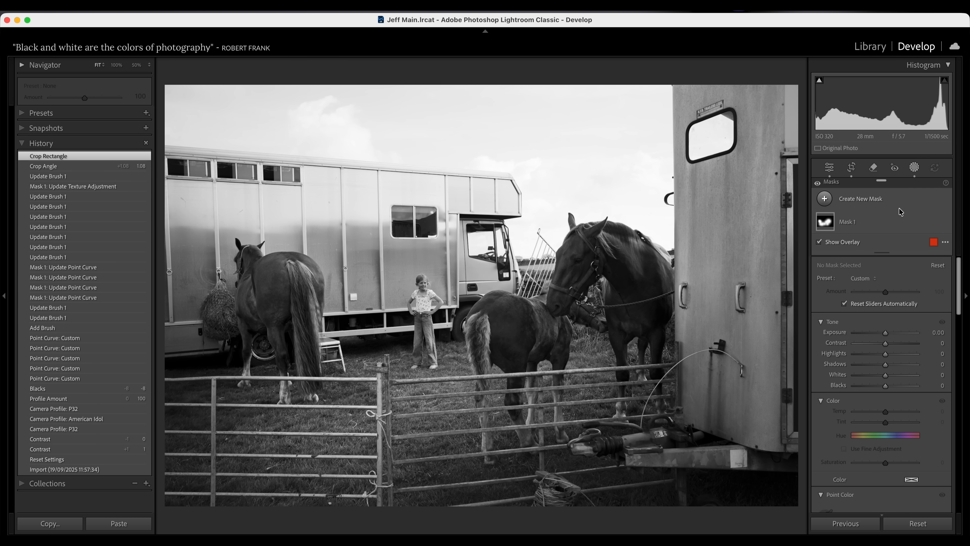
click(896, 207)
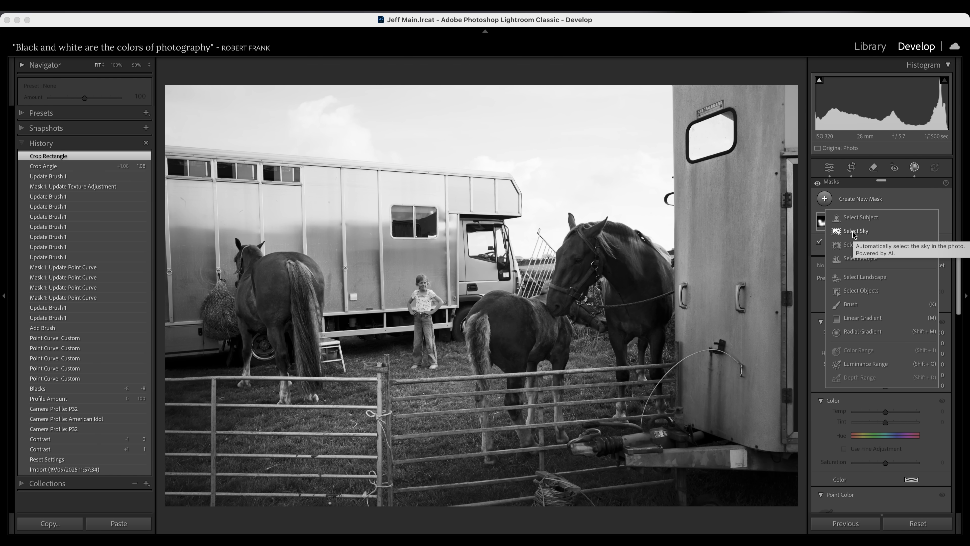
click(854, 232)
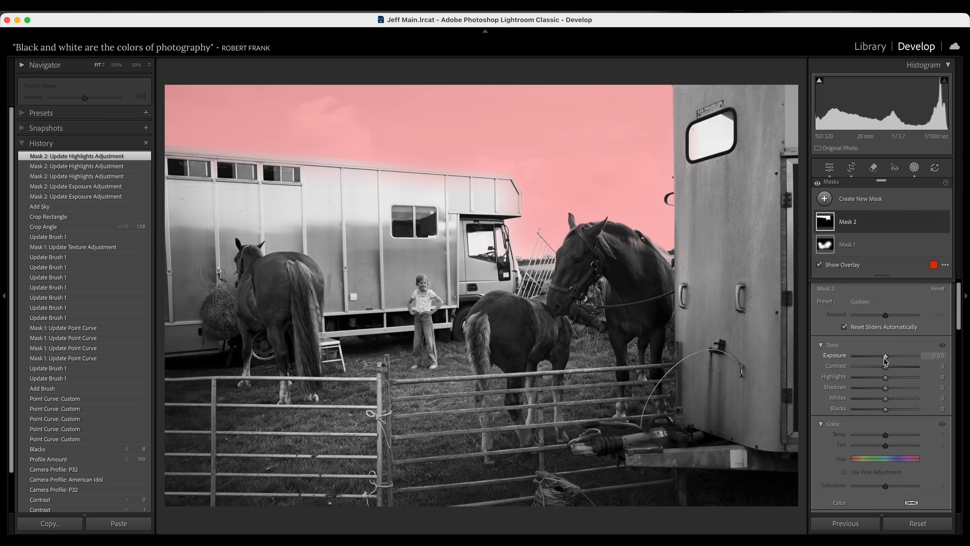
Step: Try lowering the sky mask's Exposure to about -2.63 and reset it to 0
drag(885, 356, 864, 357)
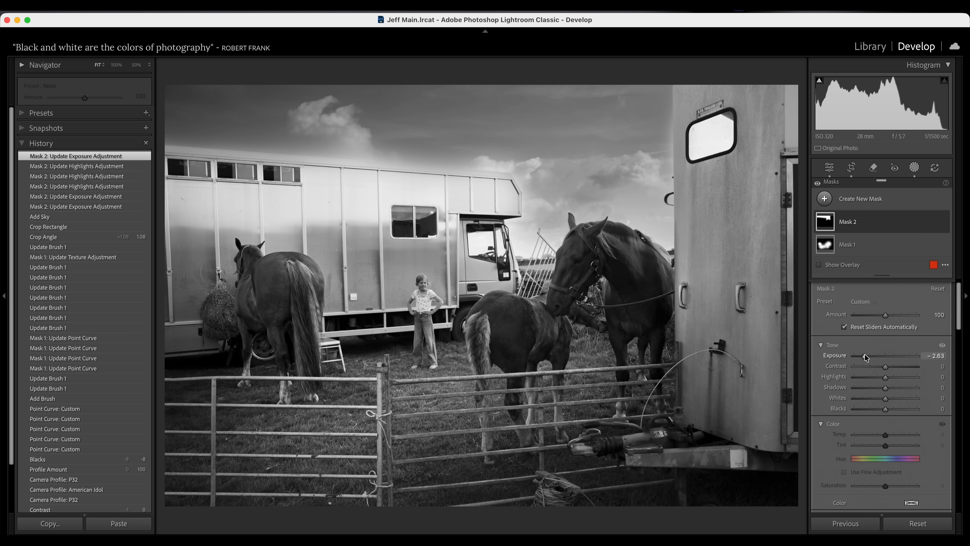
double_click(866, 357)
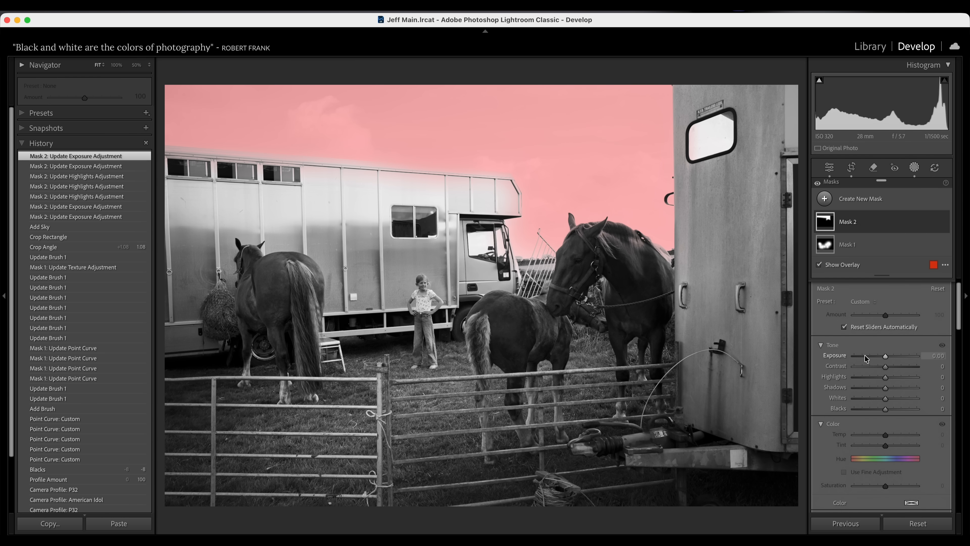
Step: Lower the sky mask's Highlights to -100 to bring back cloud detail
scroll(866, 457, down, 2)
scroll(866, 457, down, 10)
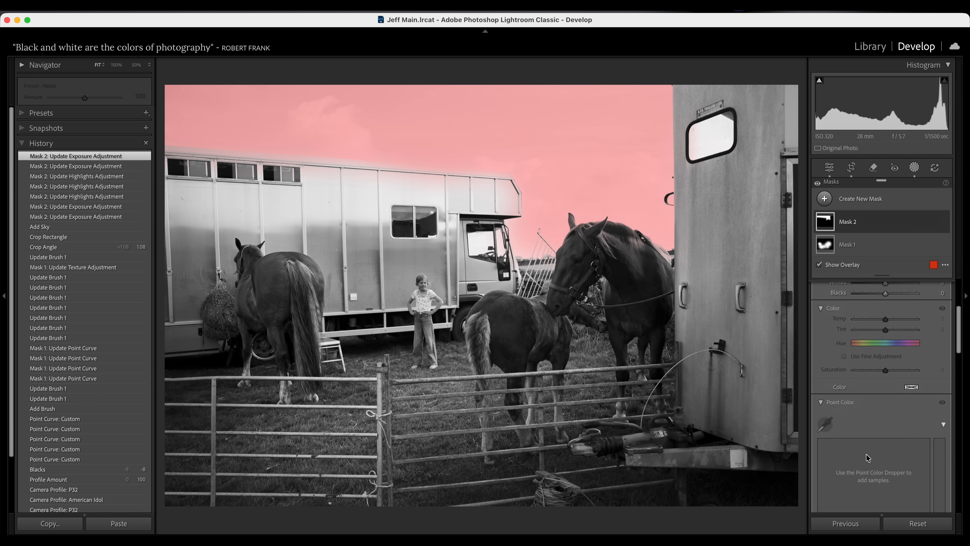
scroll(867, 457, down, 4)
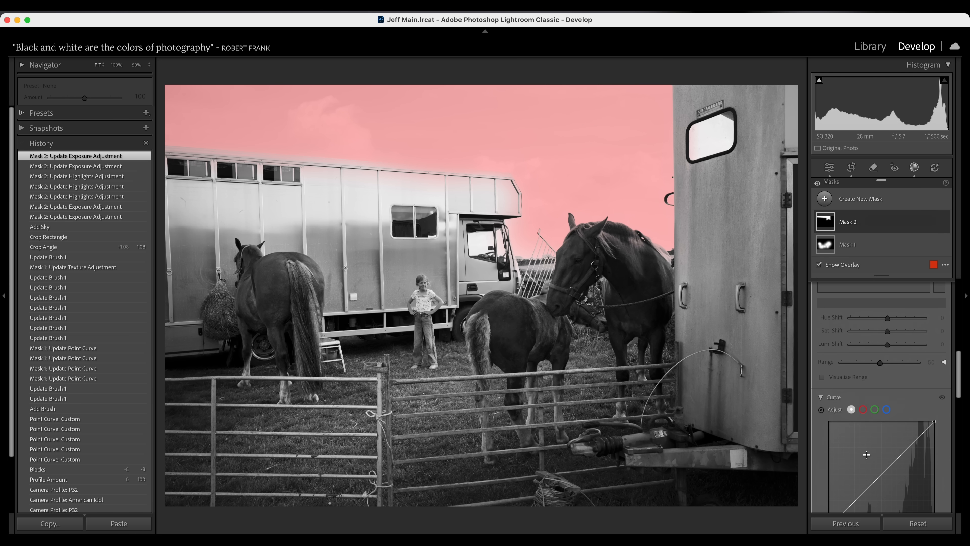
scroll(866, 454, up, 15)
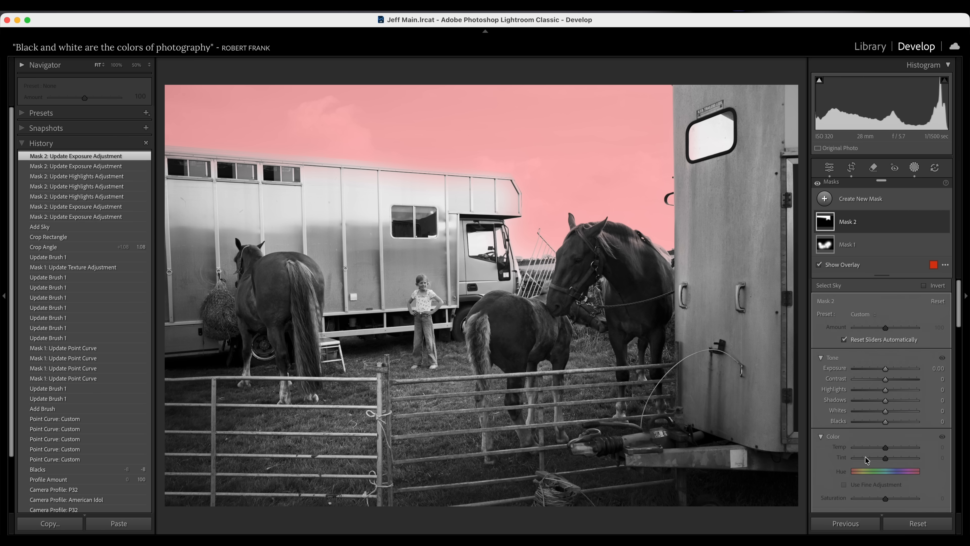
drag(886, 391, 817, 389)
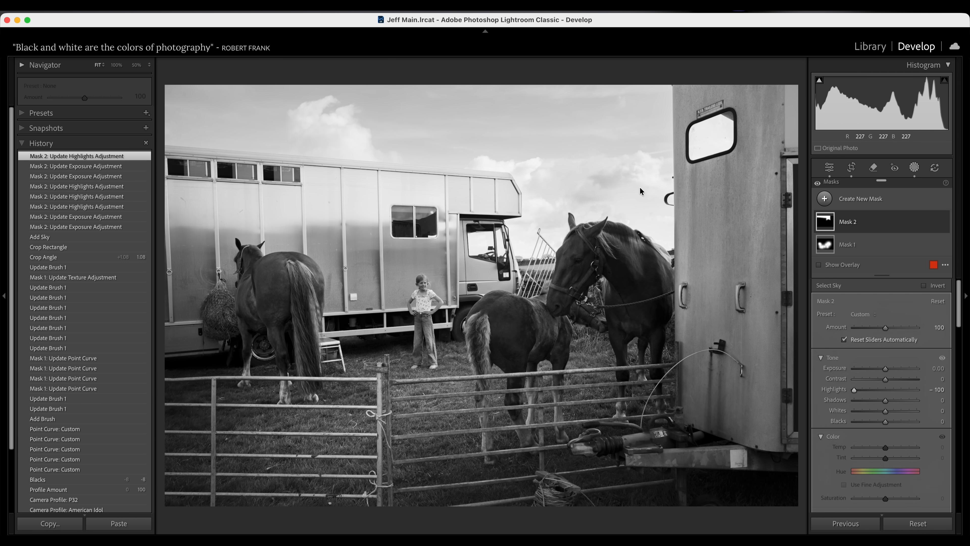
Step: Set the sky mask's Dehaze to 22
scroll(936, 416, down, 3)
scroll(936, 416, down, 8)
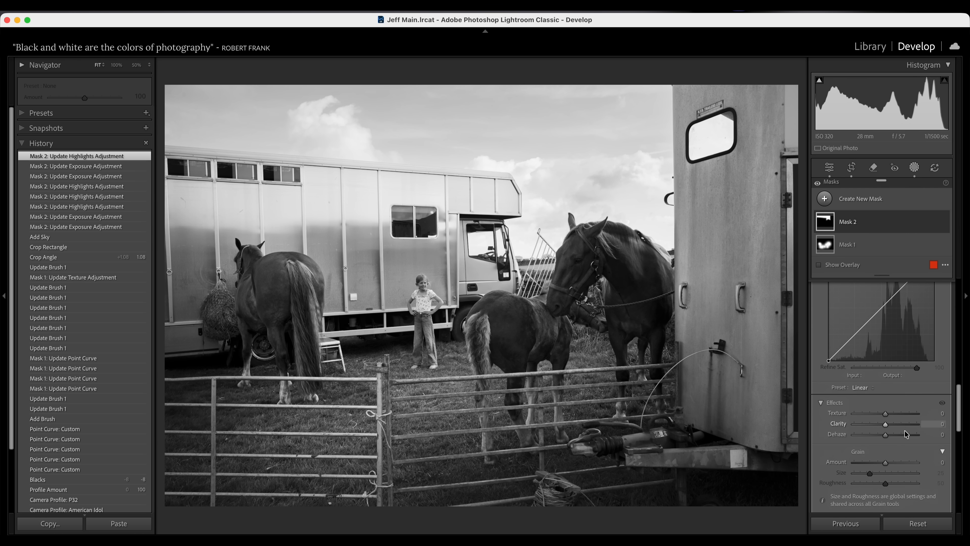
drag(886, 436, 893, 437)
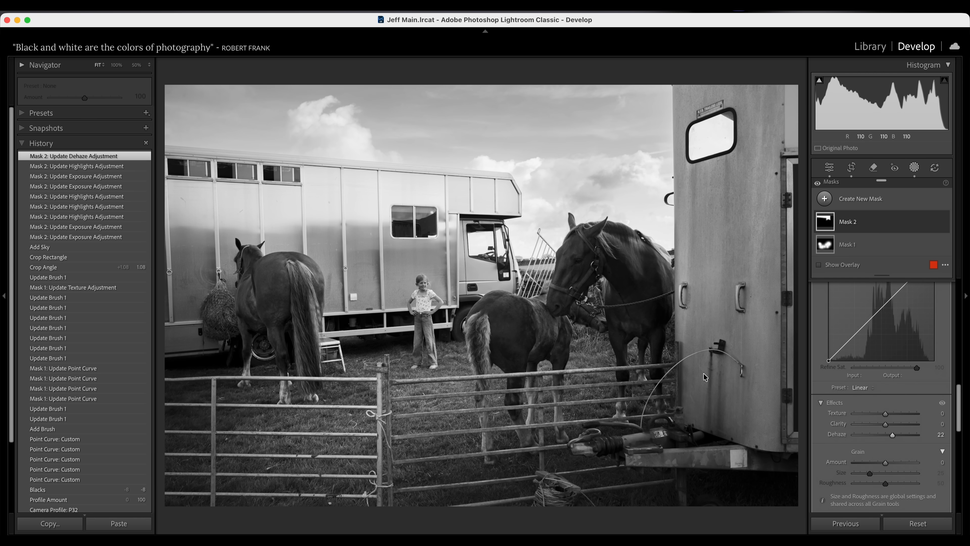
Step: Create a new brush mask and paint over the head, neck and chest of the large horse beside the trailer
key(k)
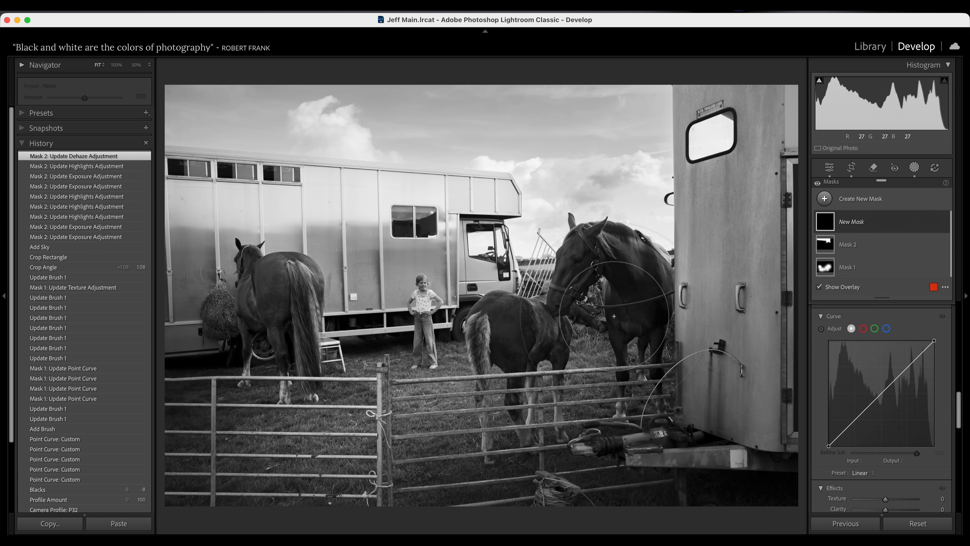
scroll(620, 300, down, 3)
mouse_move(564, 293)
mouse_down()
mouse_move(584, 258)
mouse_move(607, 254)
mouse_move(636, 260)
mouse_move(649, 298)
mouse_up()
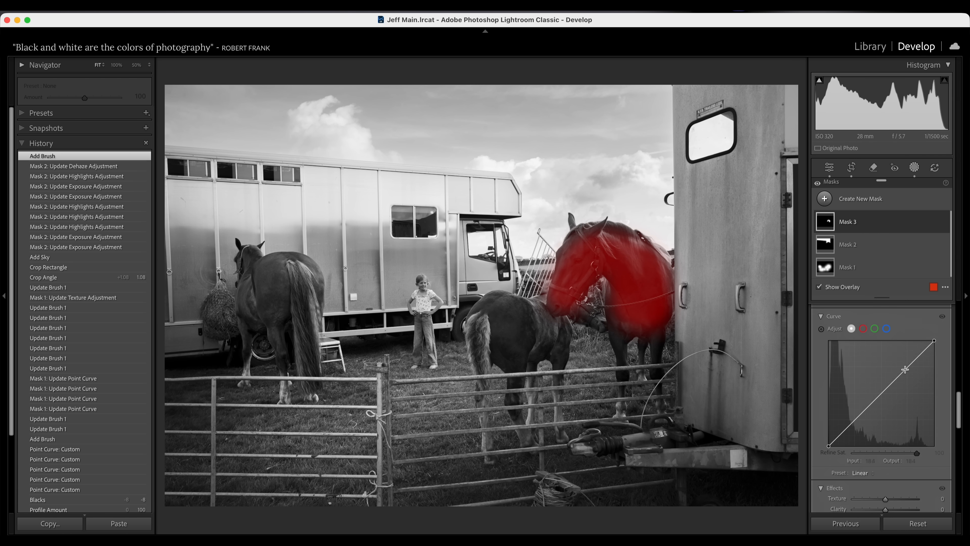
Step: Hide the overlay and lift the horse mask's curve with points at input 176, output 193 and input 60, output 72
key(o)
drag(905, 369, 902, 365)
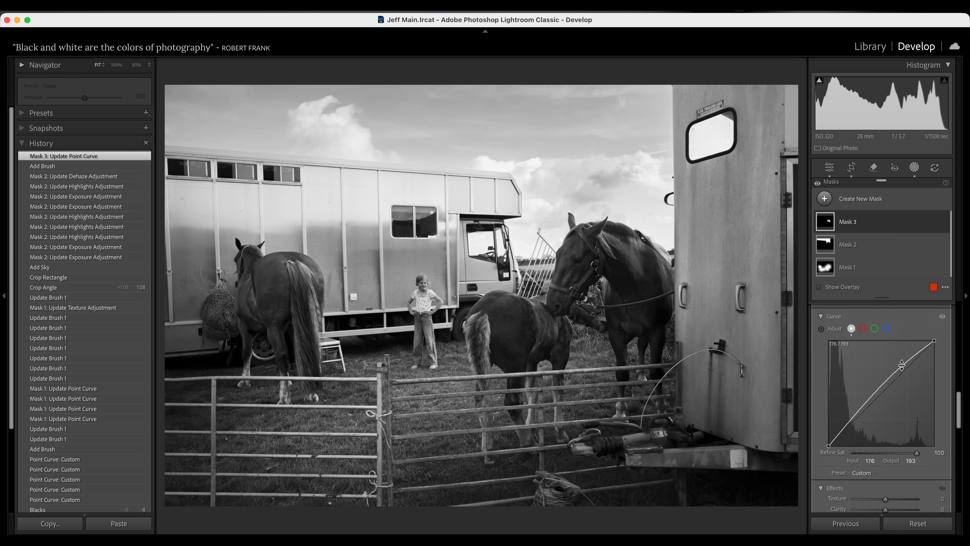
drag(853, 417, 854, 419)
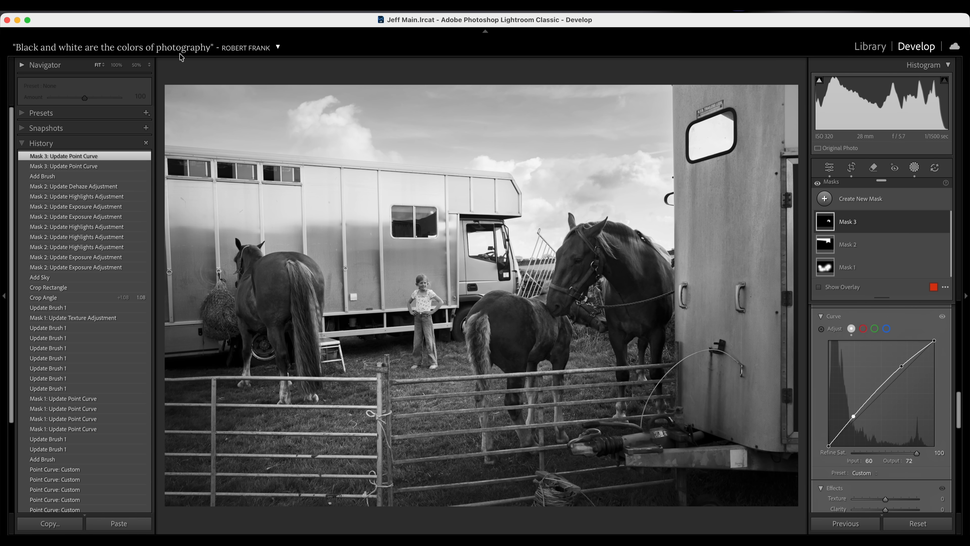
Step: View the photo at 100% and brush a new mask over the girl's face, undoing the stray first stroke
click(116, 65)
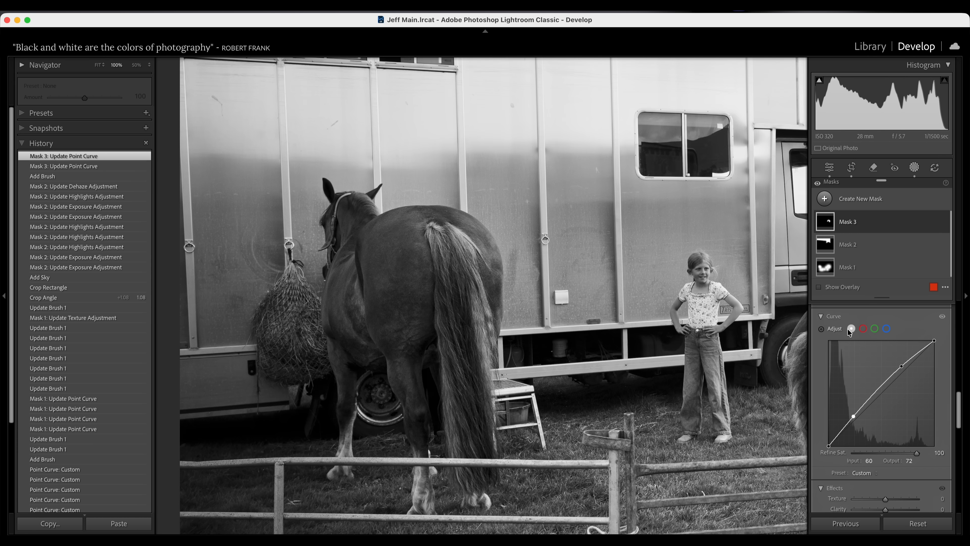
drag(724, 309, 515, 339)
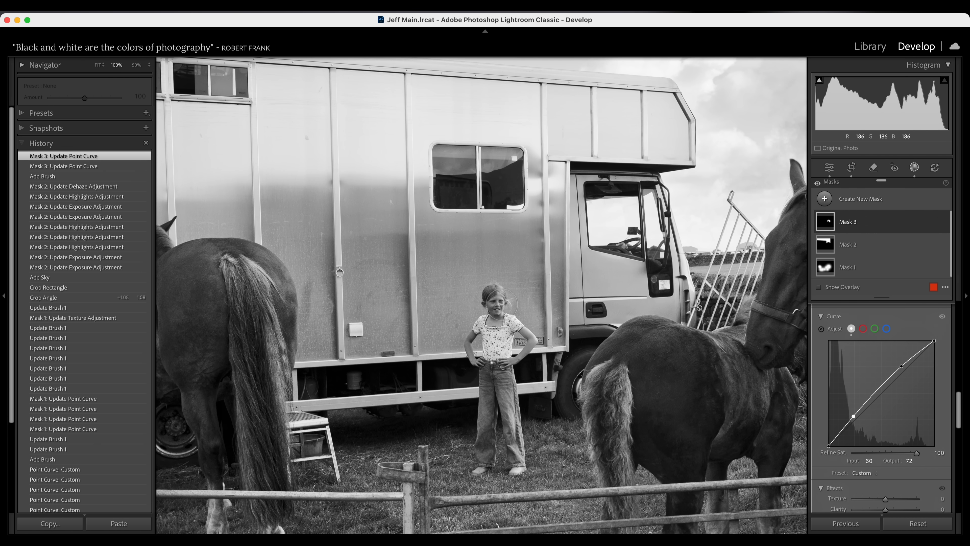
mouse_move(500, 301)
mouse_down()
mouse_move(491, 329)
mouse_move(497, 302)
mouse_up()
key(super+z)
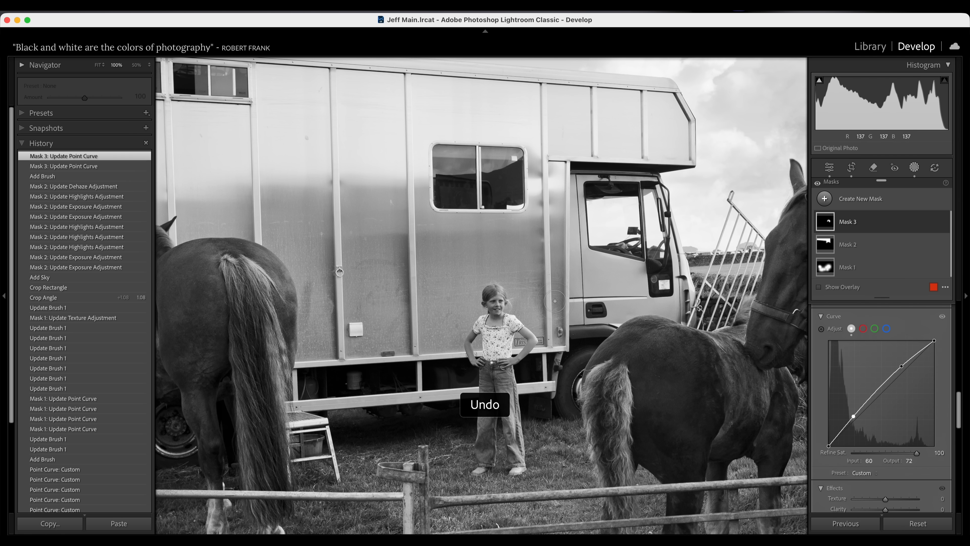
drag(496, 308, 493, 320)
Step: Set the girl mask's Clarity to 22 and extend the brushed area down over her upper body
scroll(877, 345, down, 5)
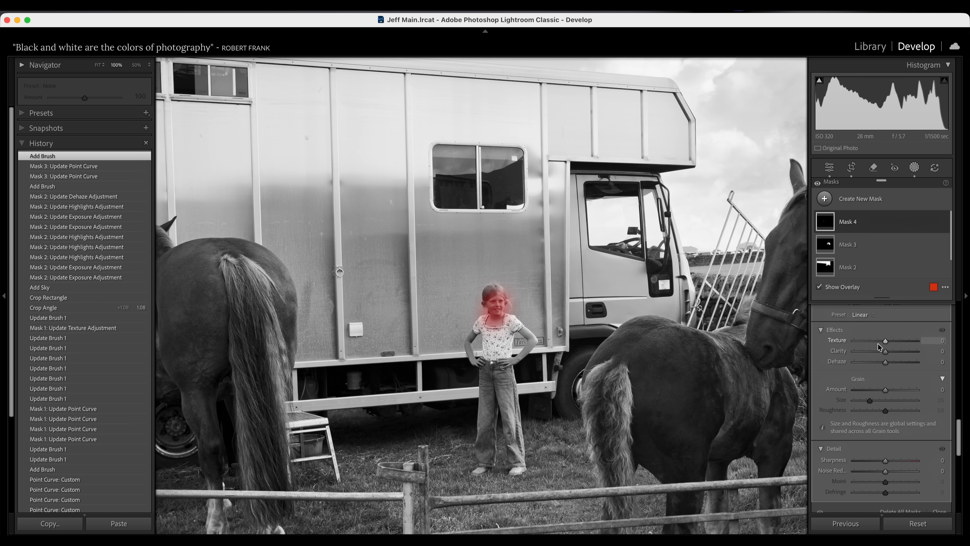
key(o)
drag(886, 352, 893, 352)
drag(496, 317, 496, 344)
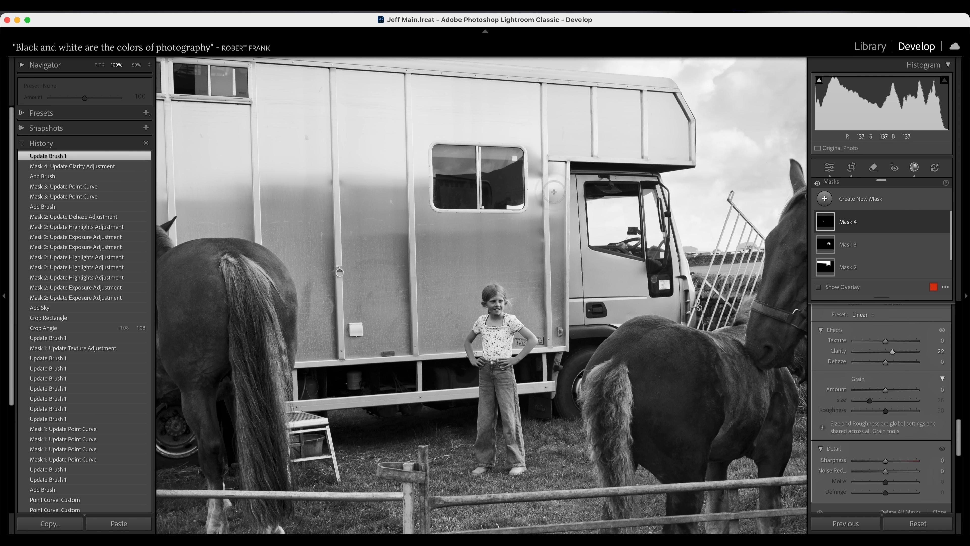
Step: Examine the photo's details at 100% across the whole frame and check the full composition at a reduced view
drag(751, 329, 547, 319)
drag(702, 291, 754, 332)
mouse_move(288, 206)
mouse_down()
mouse_move(466, 316)
mouse_move(766, 330)
mouse_up()
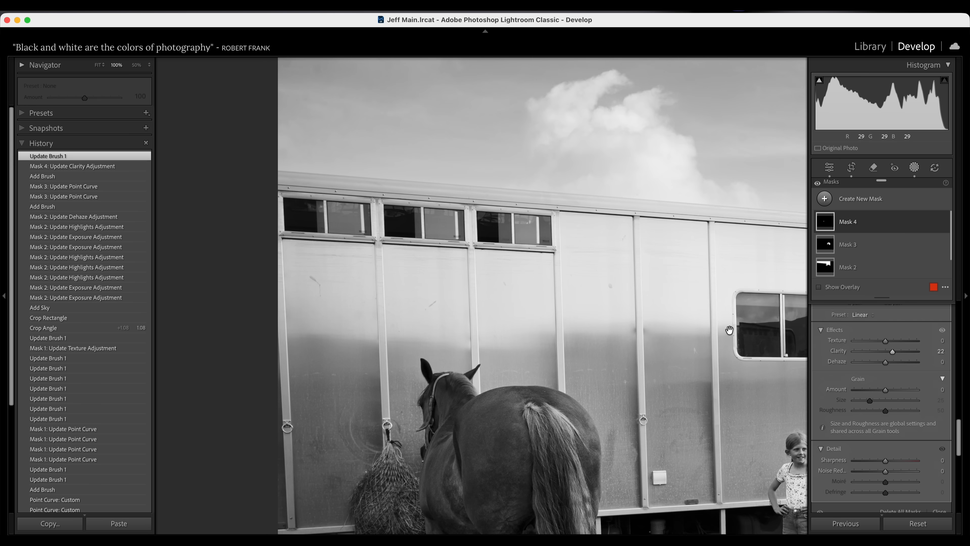
drag(652, 310, 576, 169)
drag(575, 270, 540, 164)
mouse_move(611, 241)
mouse_down()
mouse_move(552, 184)
mouse_move(515, 74)
mouse_move(503, 65)
mouse_up()
mouse_move(591, 211)
mouse_down()
mouse_move(565, 216)
mouse_move(359, 189)
mouse_move(240, 266)
mouse_up()
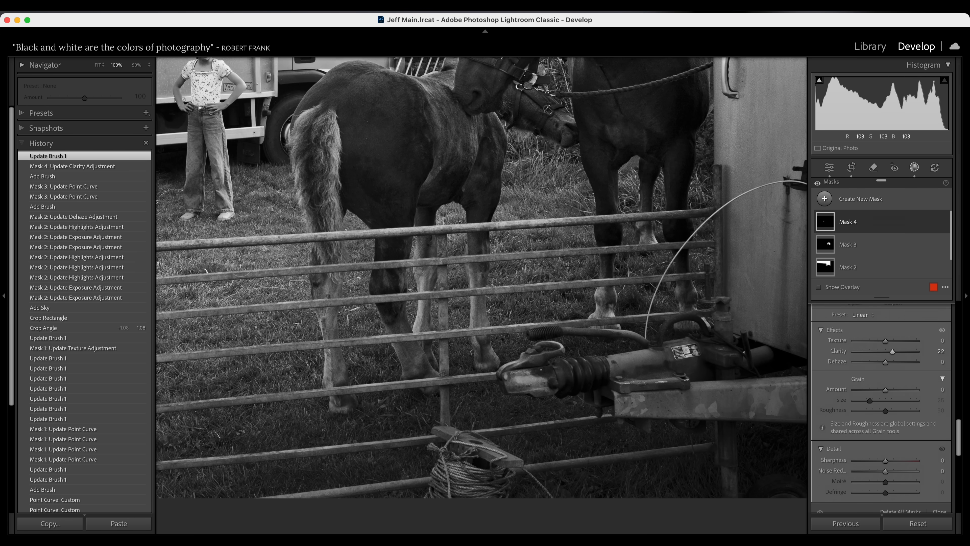
key(z)
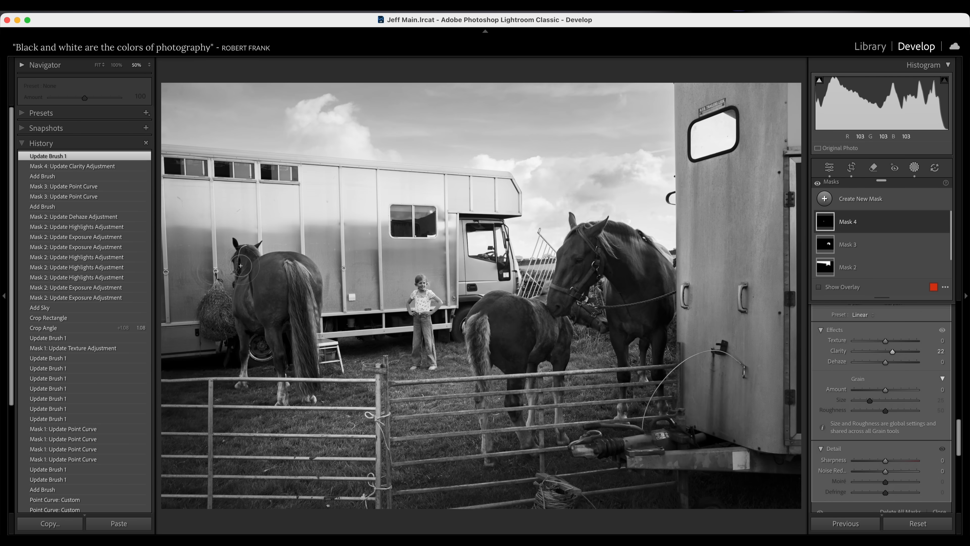
key(super+minus)
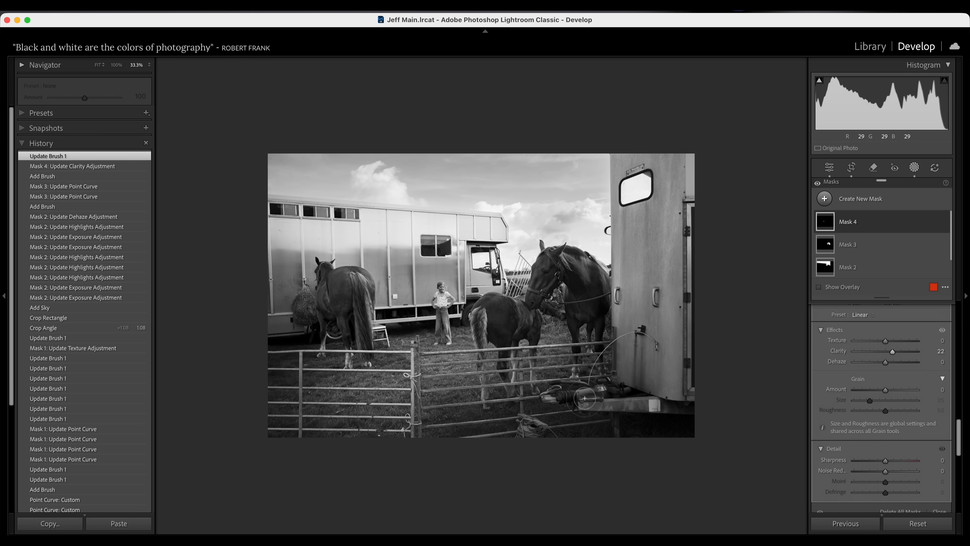
Step: Create a new large-brush mask and paint over the dark trailer hitch area in the photo's lower-right corner
key(k)
scroll(657, 381, up, 5)
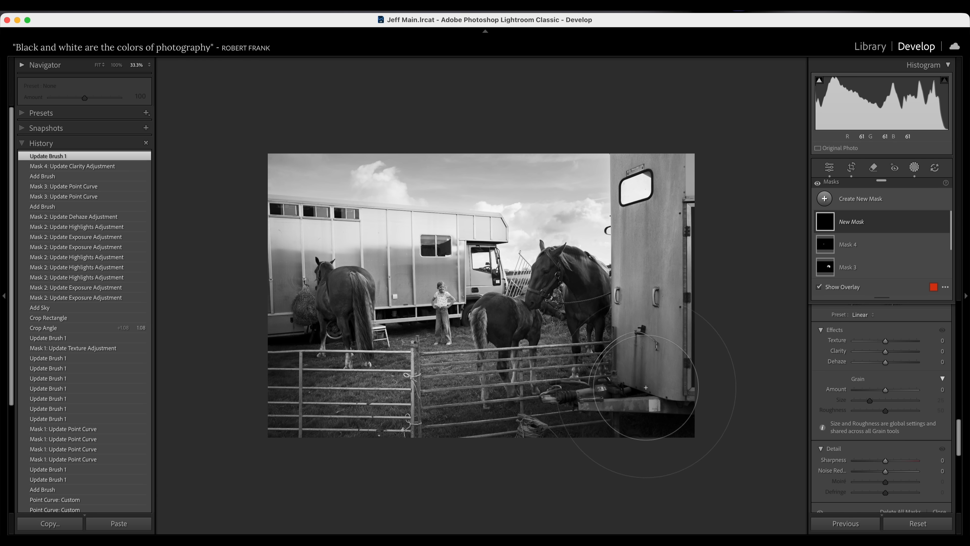
drag(646, 393, 579, 417)
Step: Brighten the trailer hitch mask by raising its curve with a point at input 111, output 142
scroll(879, 420, up, 5)
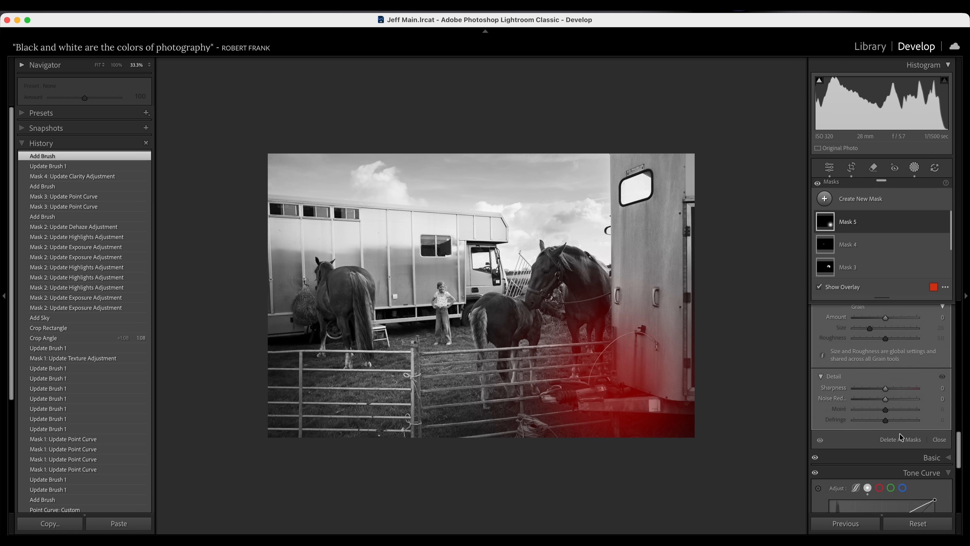
key(o)
drag(878, 424, 873, 413)
Step: Enlarge the brush and extend the brightening mask across the grass and fence along the photo's bottom edge
scroll(580, 407, up, 5)
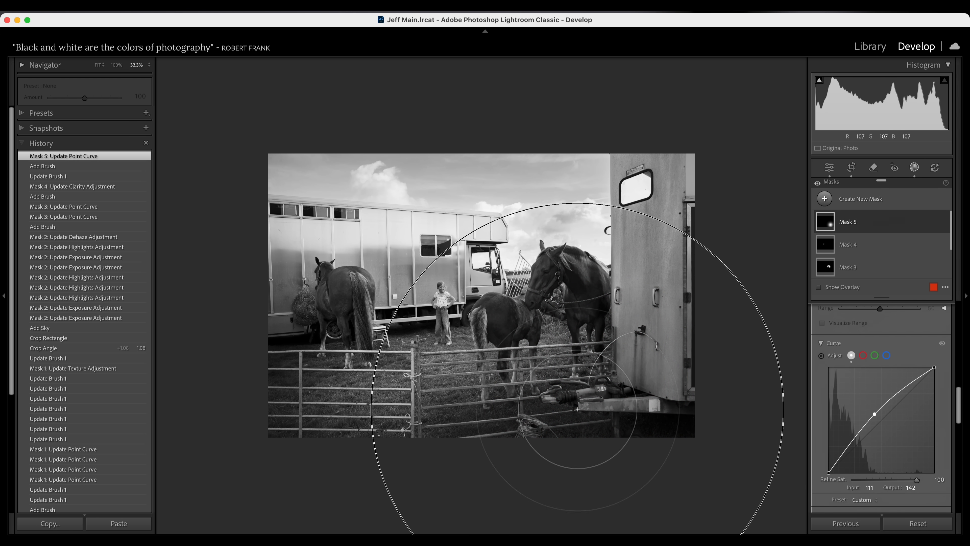
scroll(645, 423, down, 5)
click(647, 423)
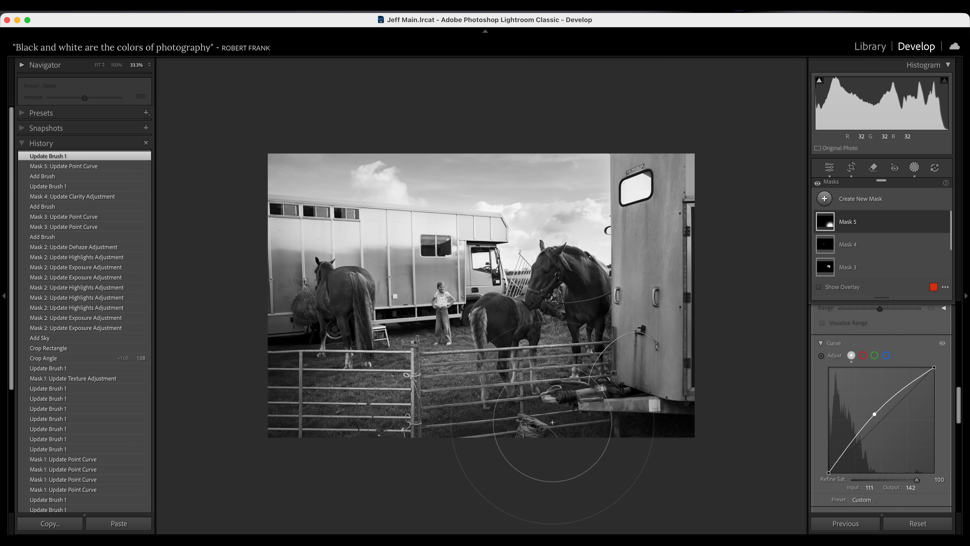
drag(278, 433, 392, 440)
drag(509, 439, 628, 444)
mouse_move(362, 453)
mouse_down()
mouse_move(245, 389)
mouse_move(215, 403)
mouse_up()
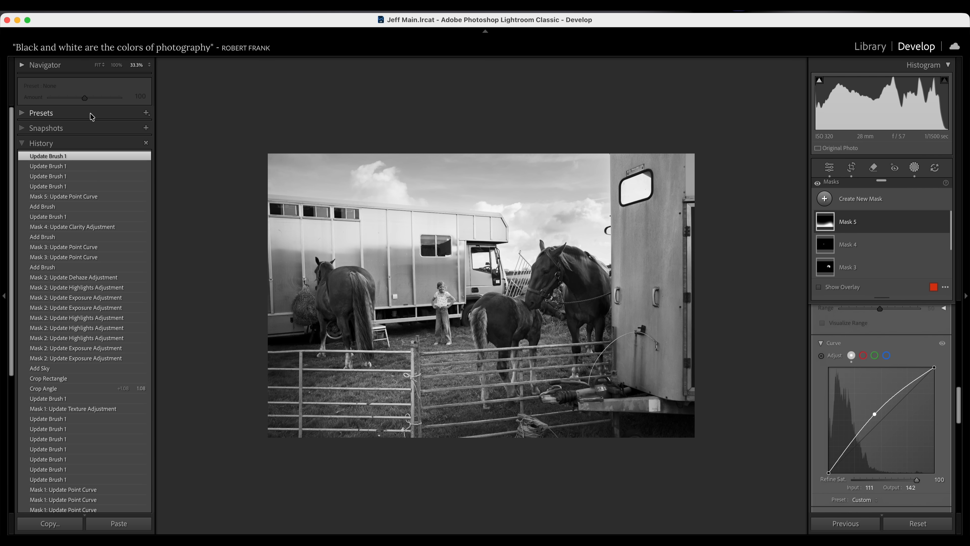
Step: Inspect the sky at 100% and apply the 006. SilverChrome MEDIUM grain preset to the photo
click(116, 65)
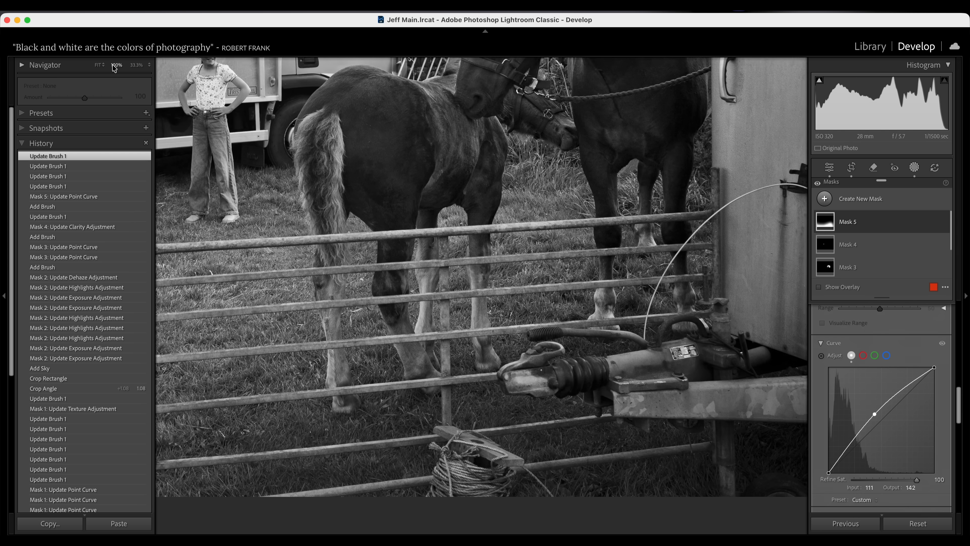
drag(328, 158, 554, 425)
drag(416, 201, 484, 371)
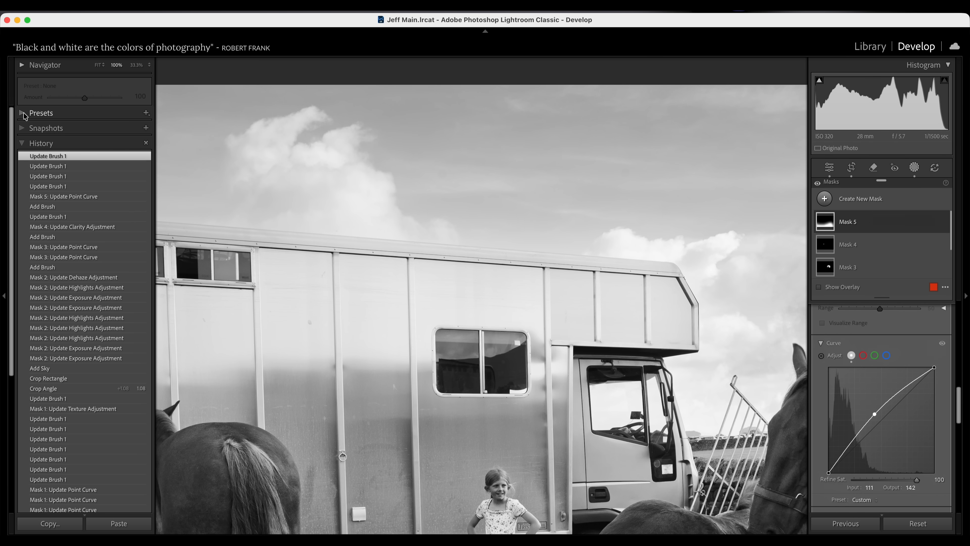
click(39, 112)
click(40, 161)
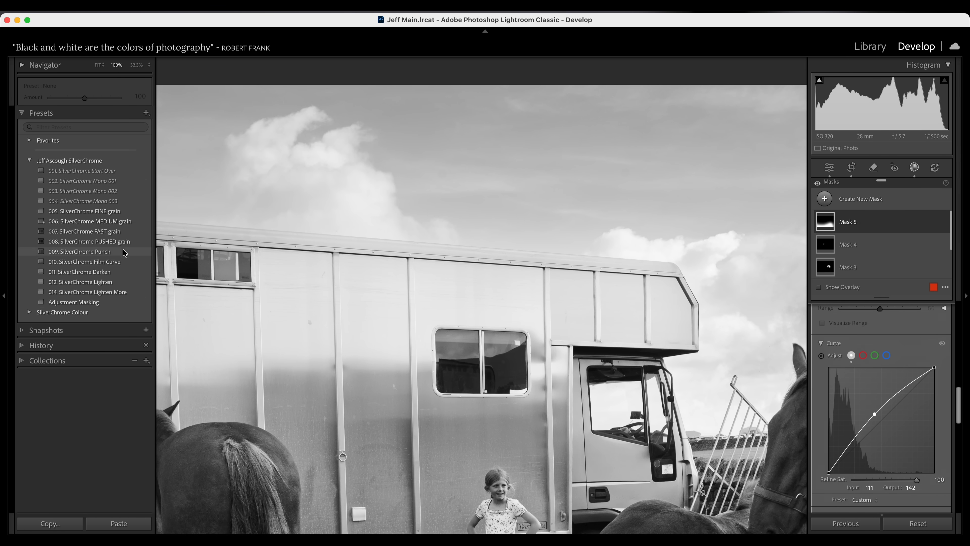
click(120, 224)
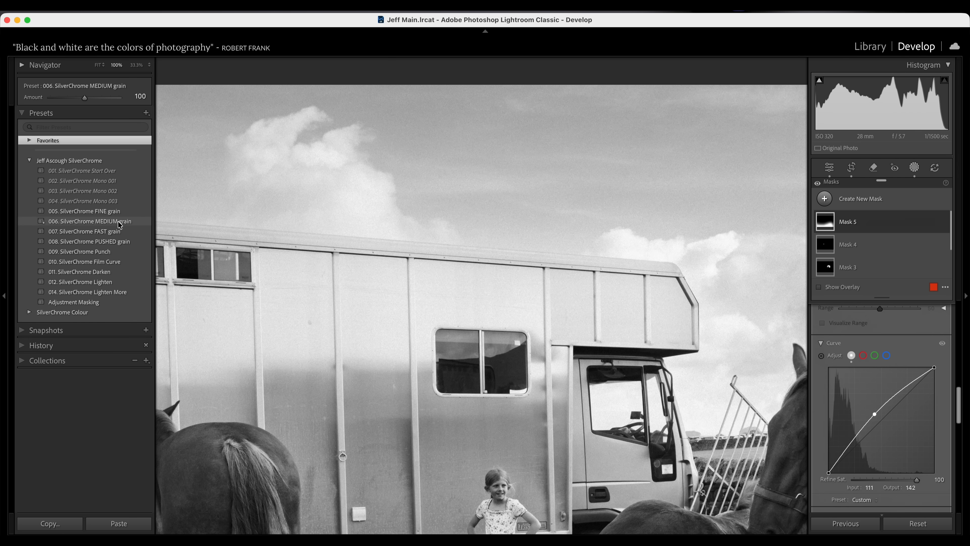
key(super+minus)
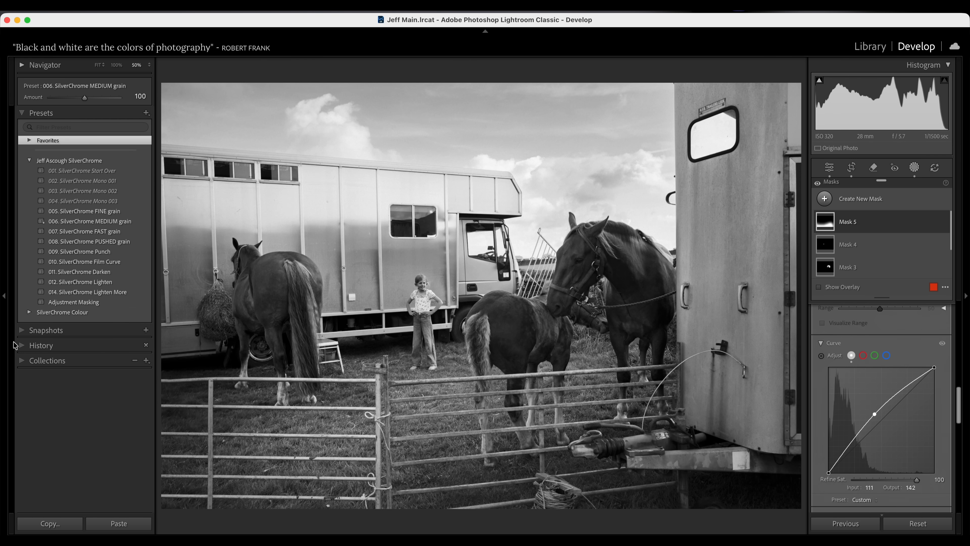
Step: Compare the edit with the "start" snapshot and return to the history state of the medium grain preset
click(26, 331)
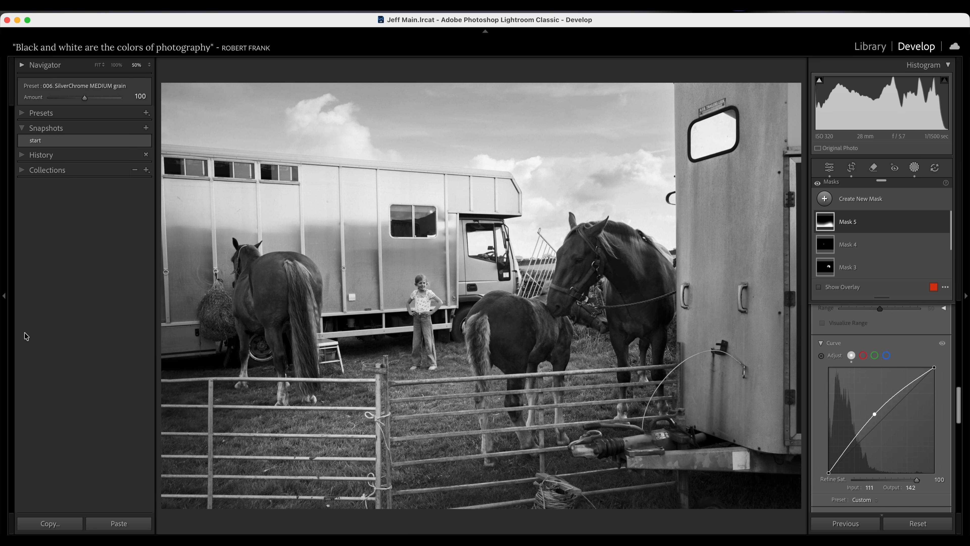
click(43, 141)
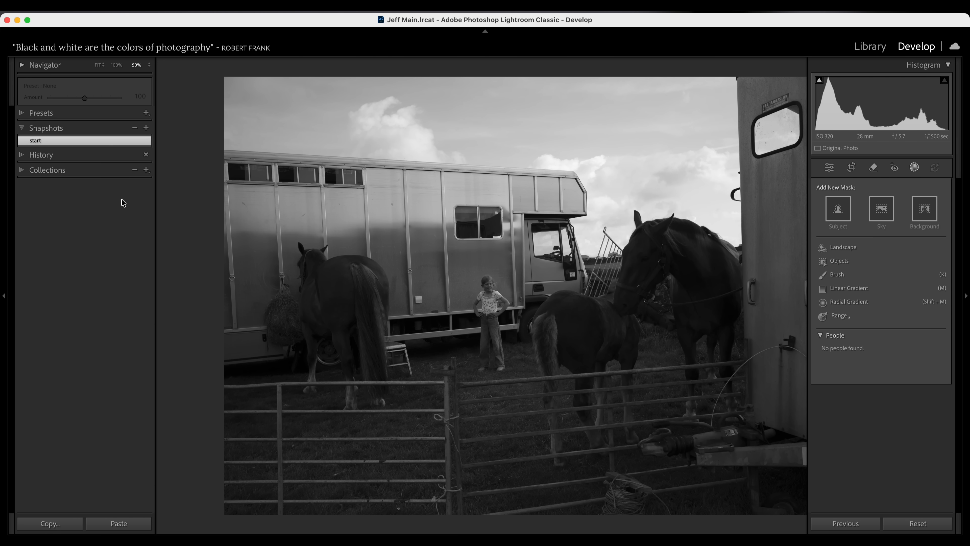
click(97, 65)
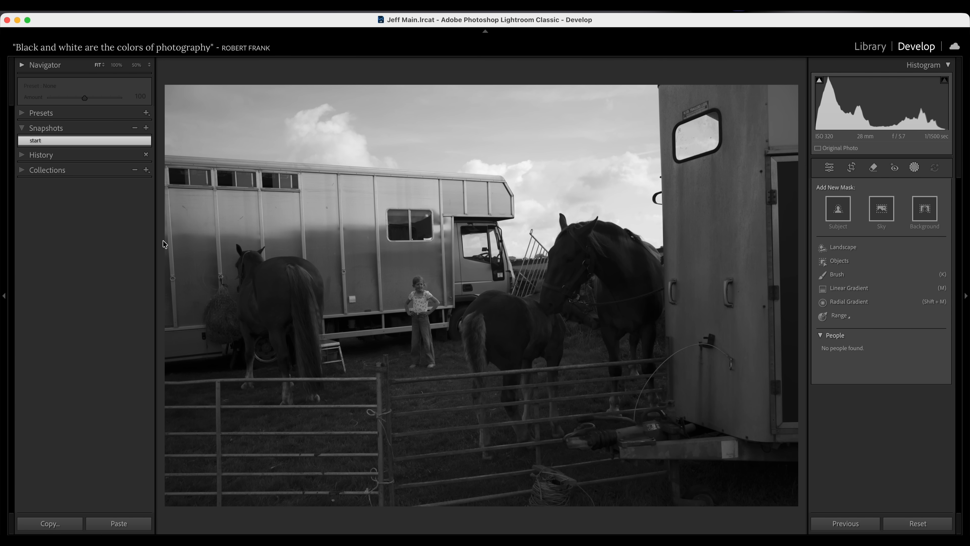
click(23, 155)
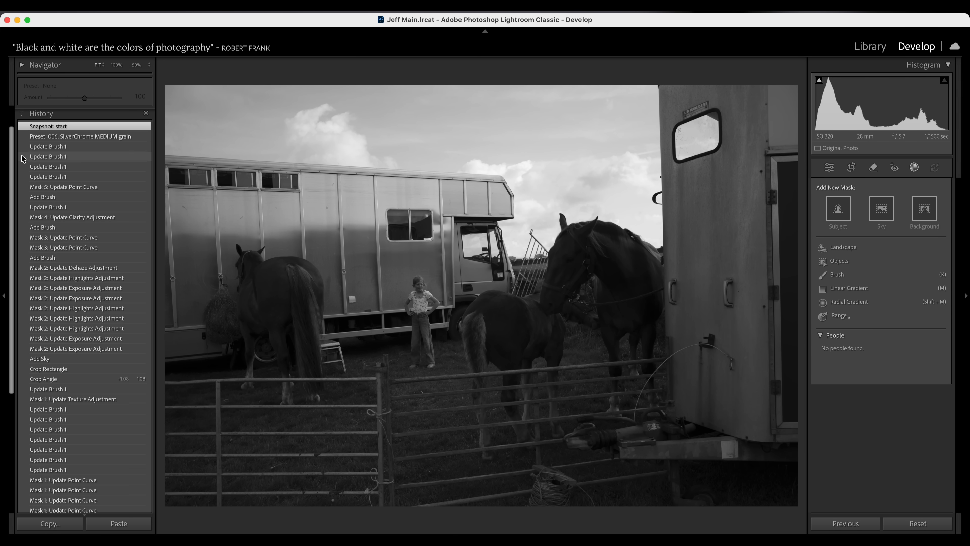
click(93, 136)
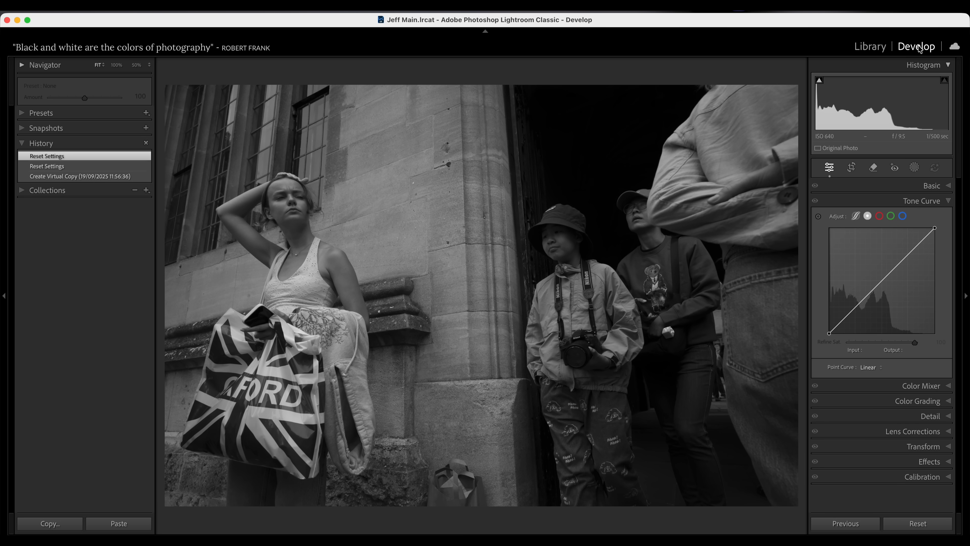
Step: Apply the P32 profile to the street photo with the Union Jack bag
click(924, 186)
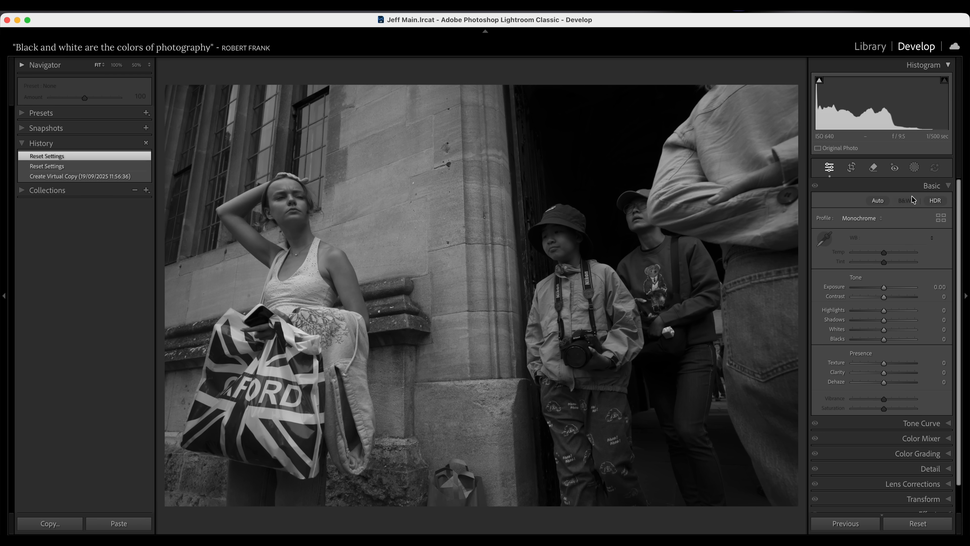
click(859, 219)
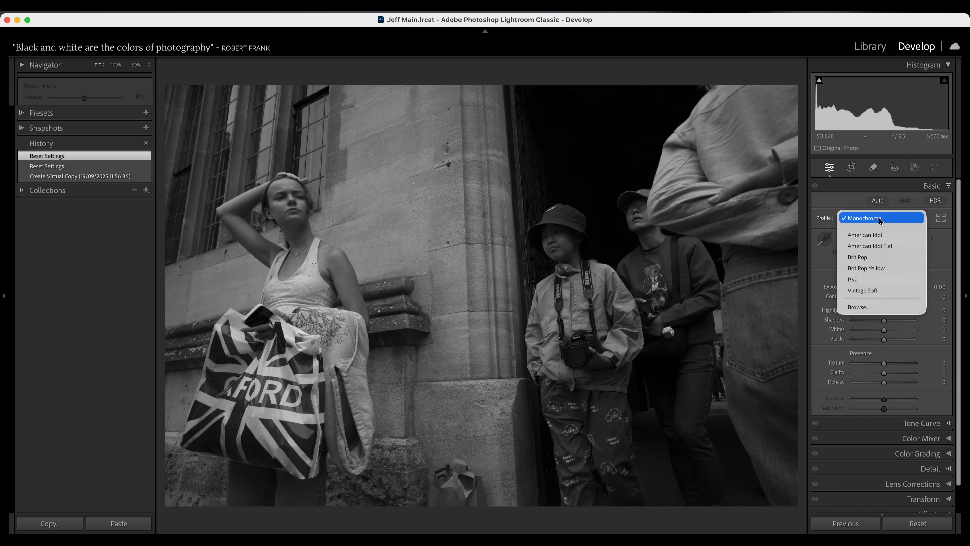
click(876, 273)
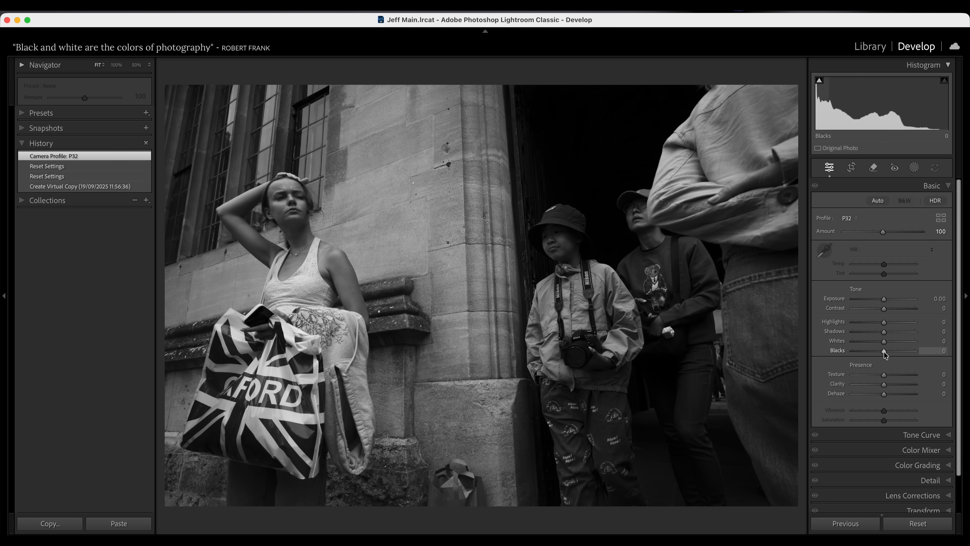
Step: Set the street photo's Blacks to -4 and Whites to +46 using the clipping preview
alt+drag(884, 352, 882, 352)
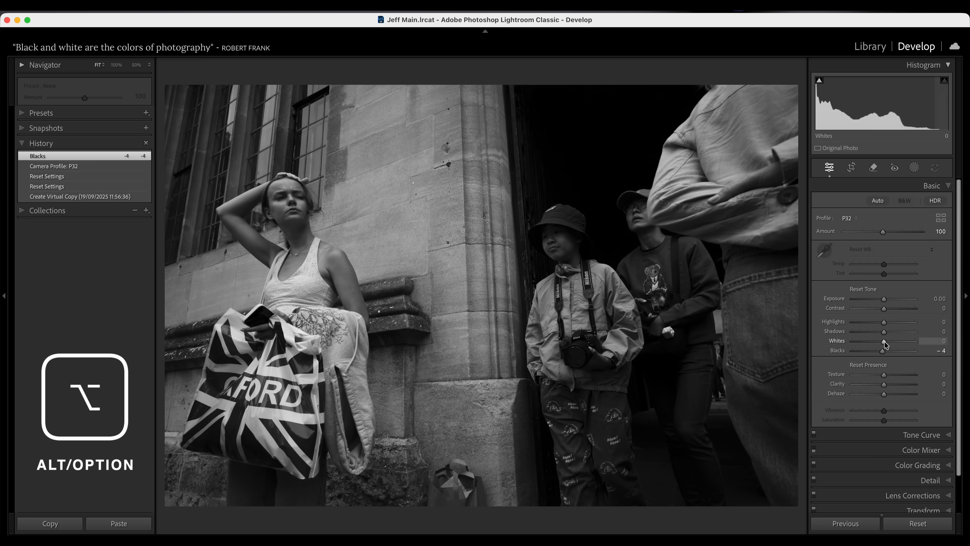
key(alt)
mouse_move(884, 340)
mouse_down()
mouse_move(908, 343)
mouse_move(897, 344)
mouse_up()
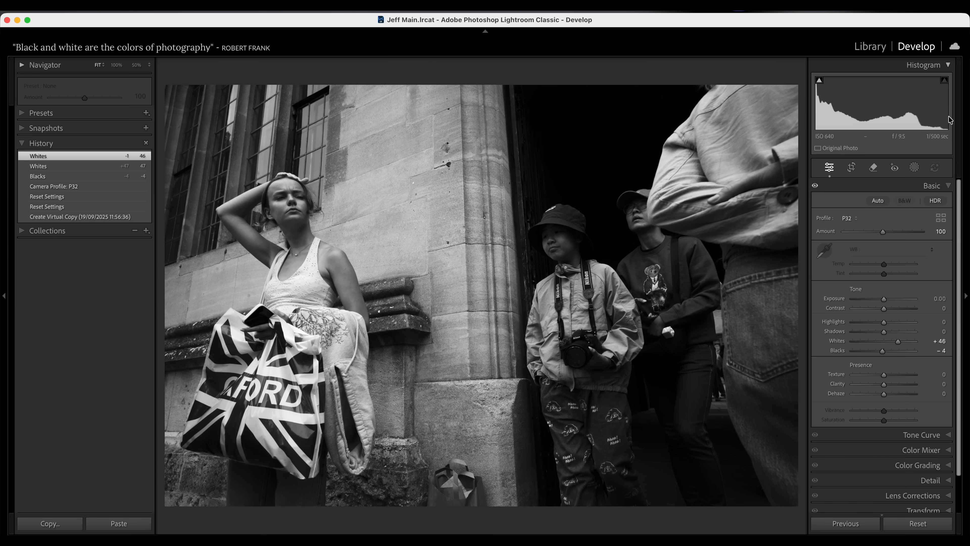
Step: Compare the street photo with its Reset Settings history state and return to the latest Whites state
click(57, 206)
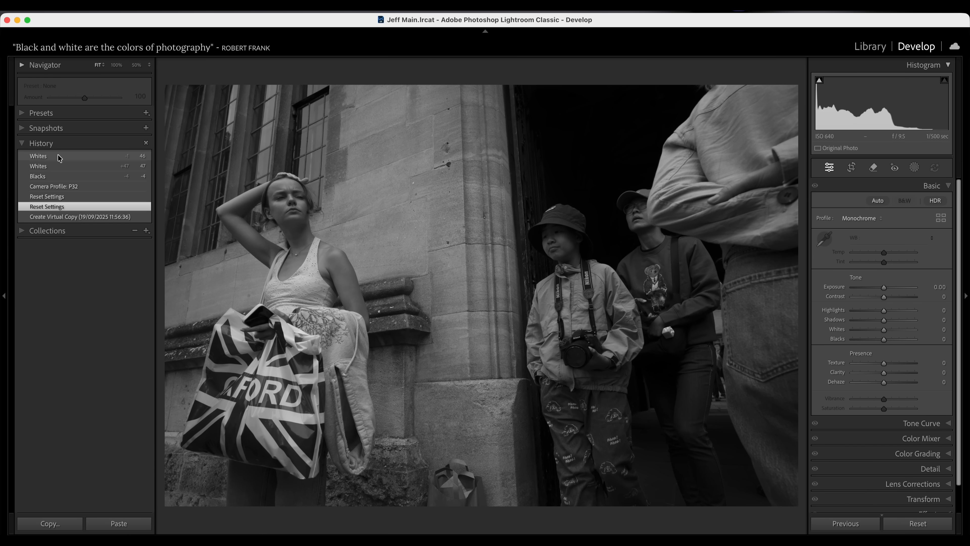
click(43, 157)
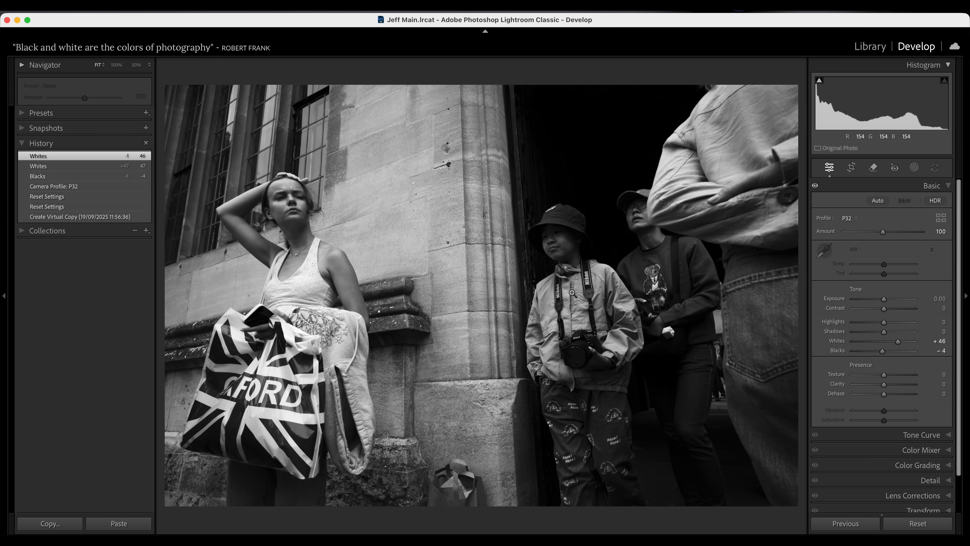
Step: Paint a new brush mask over the face and hat of the child in the bucket hat
key(k)
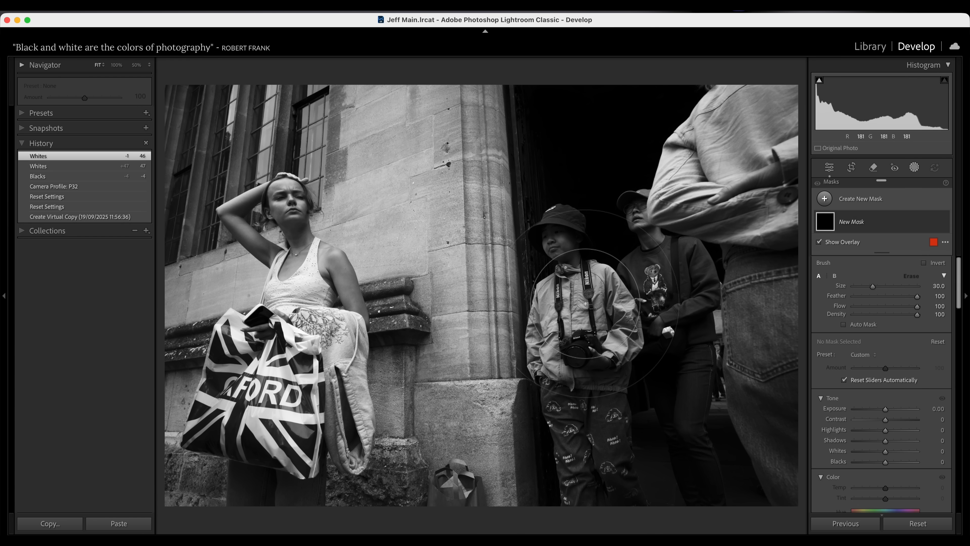
scroll(577, 296, down, 6)
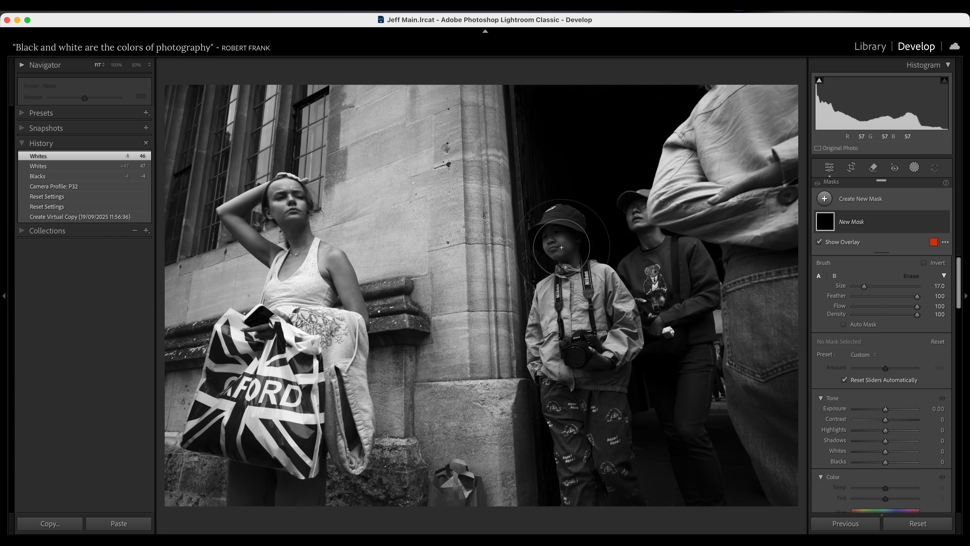
mouse_move(561, 247)
mouse_down()
mouse_move(556, 229)
mouse_move(564, 251)
mouse_up()
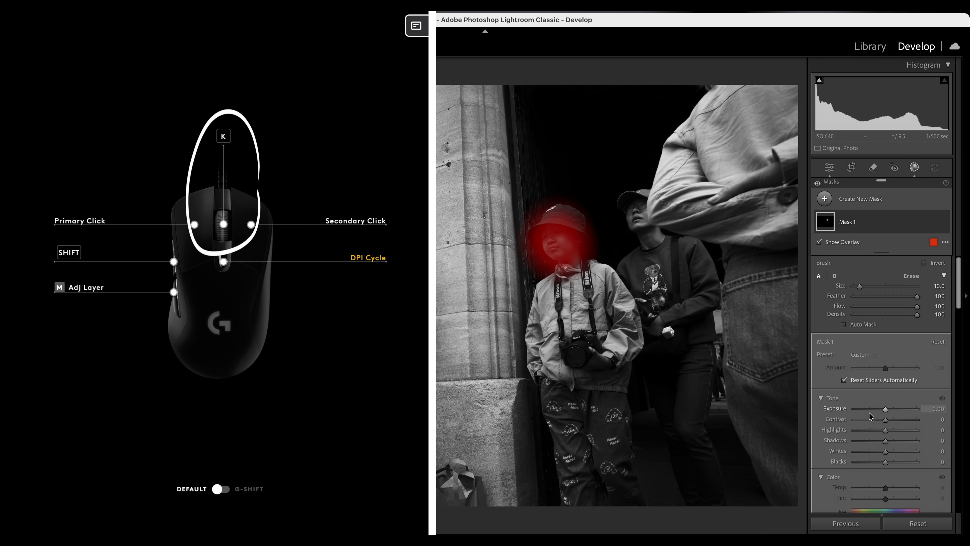
Step: Try a slightly darker point at input 87, output 81 on the face mask's point curve
scroll(870, 413, down, 8)
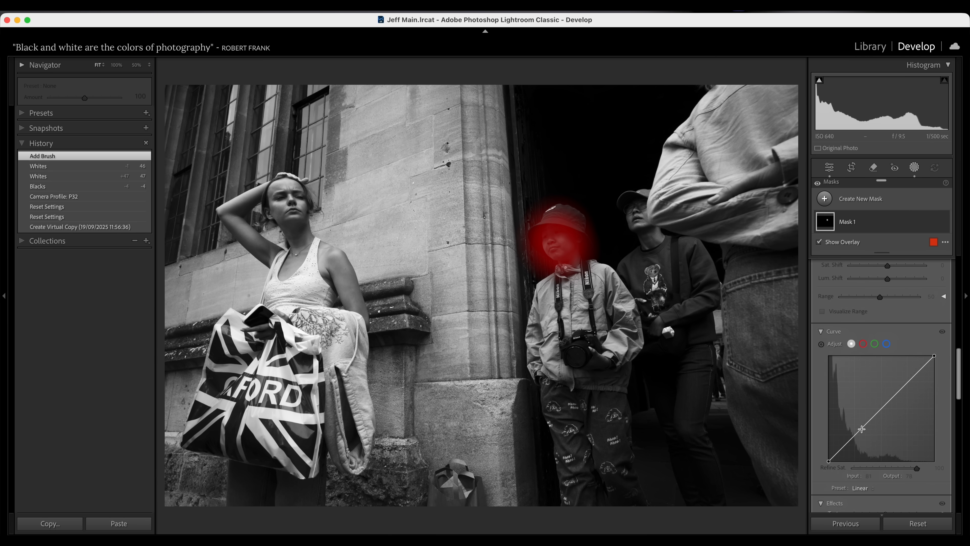
key(o)
mouse_move(860, 429)
mouse_down()
mouse_move(855, 418)
mouse_move(865, 431)
mouse_up()
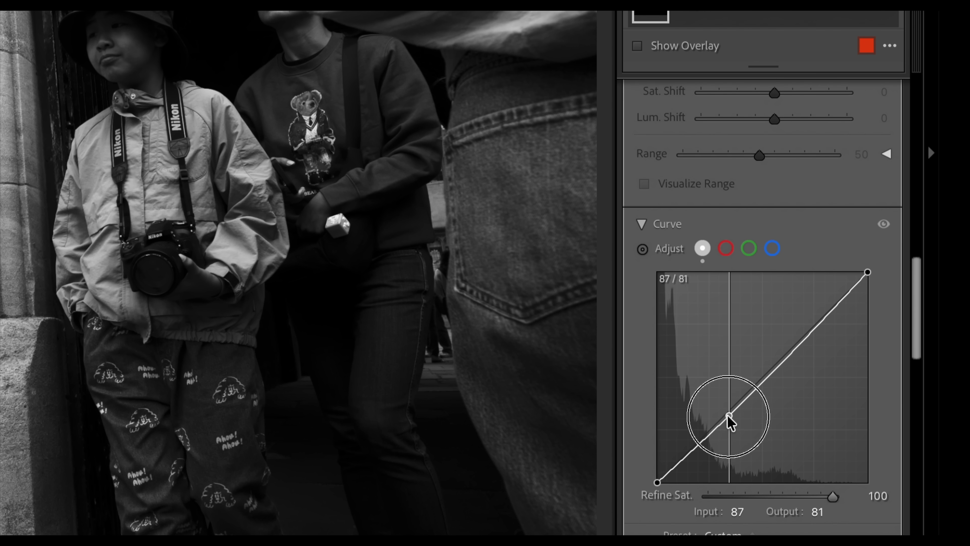
right_click(730, 423)
click(753, 425)
Step: Brighten the child's face tone directly in the photo with the curve's targeted adjustment tool
key(o)
click(642, 249)
key(o)
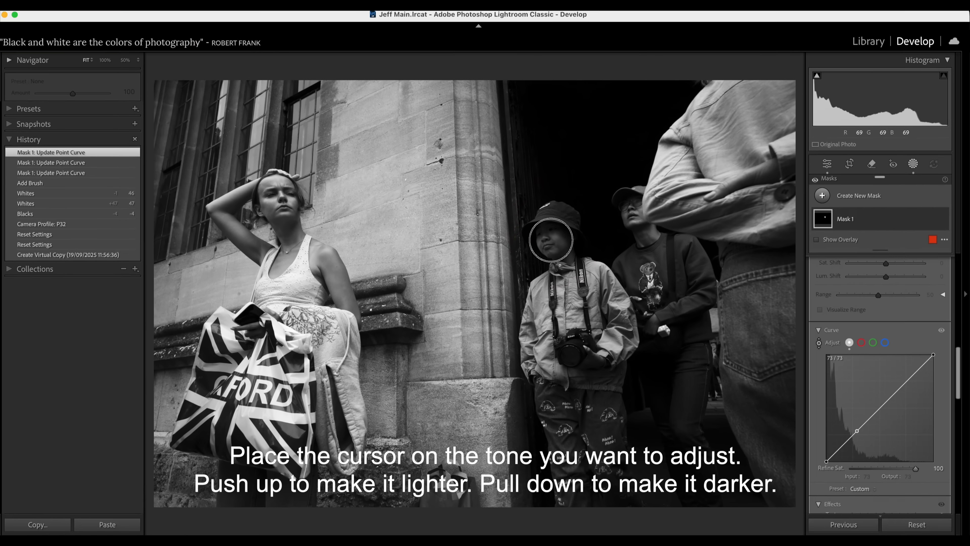
drag(551, 240, 556, 202)
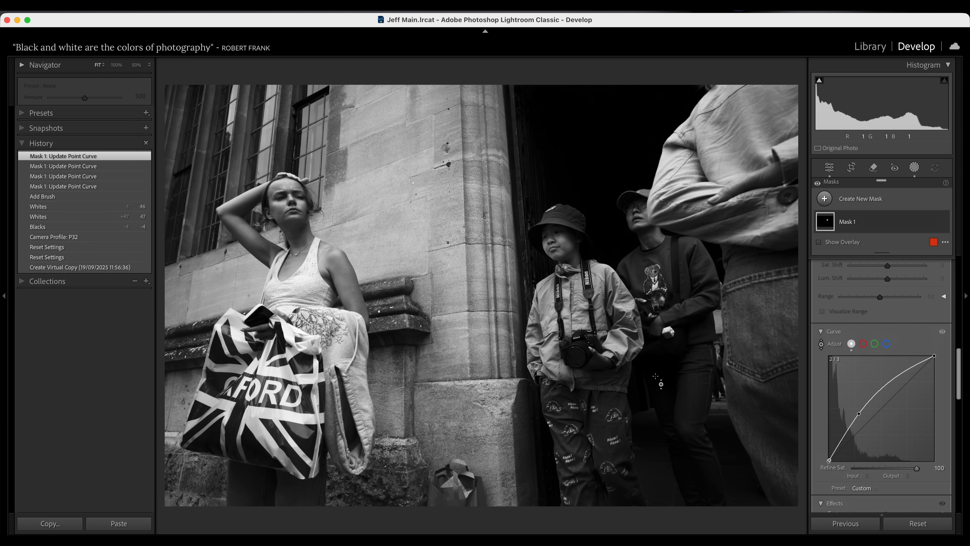
Step: Paint a second brush mask over the child's hands and camera, and brighten it with a curve point at input 28, output 55
key(k)
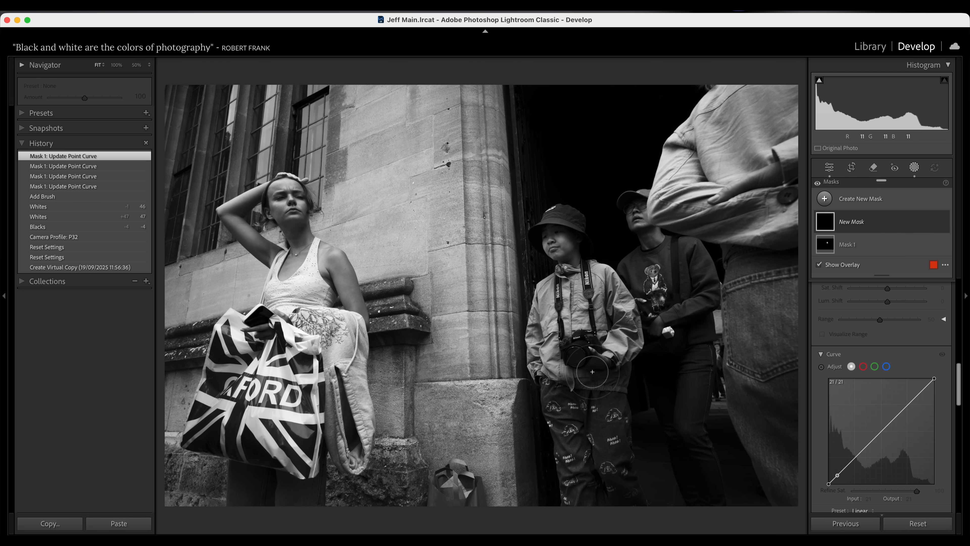
drag(584, 350, 615, 354)
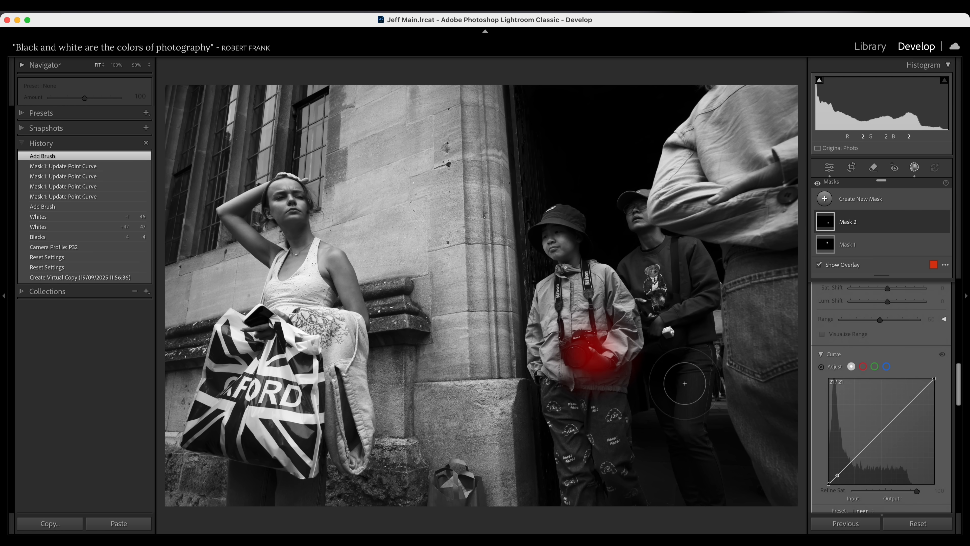
key(o)
drag(862, 454, 850, 444)
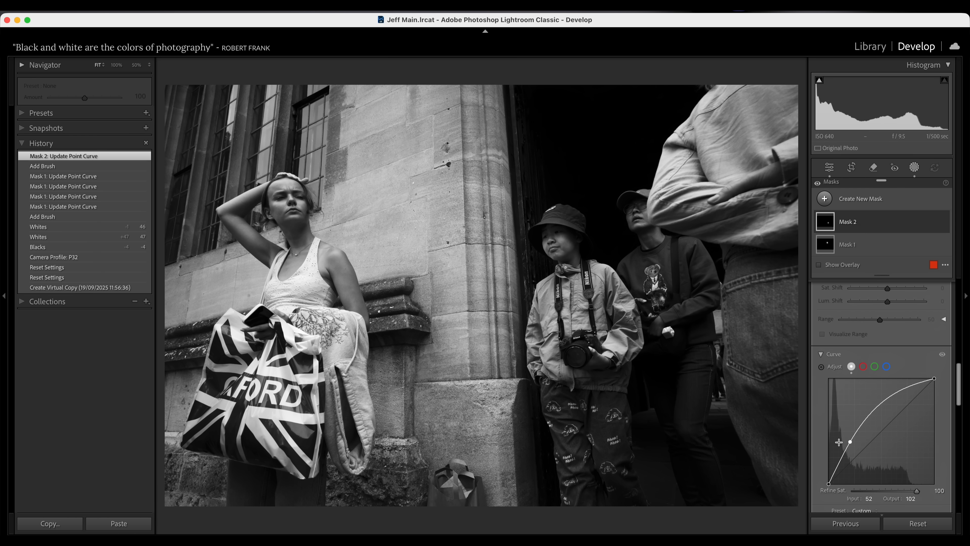
drag(850, 442, 839, 463)
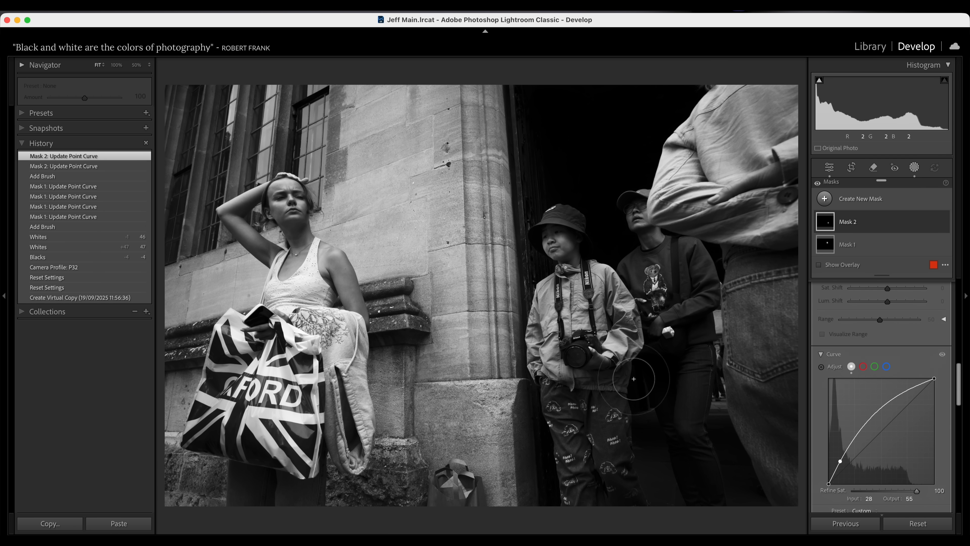
Step: Extend Mask 2 over the hands and the face of the person in the cap, and set Mask 1's curve point to input 54, output 123
drag(581, 343, 608, 343)
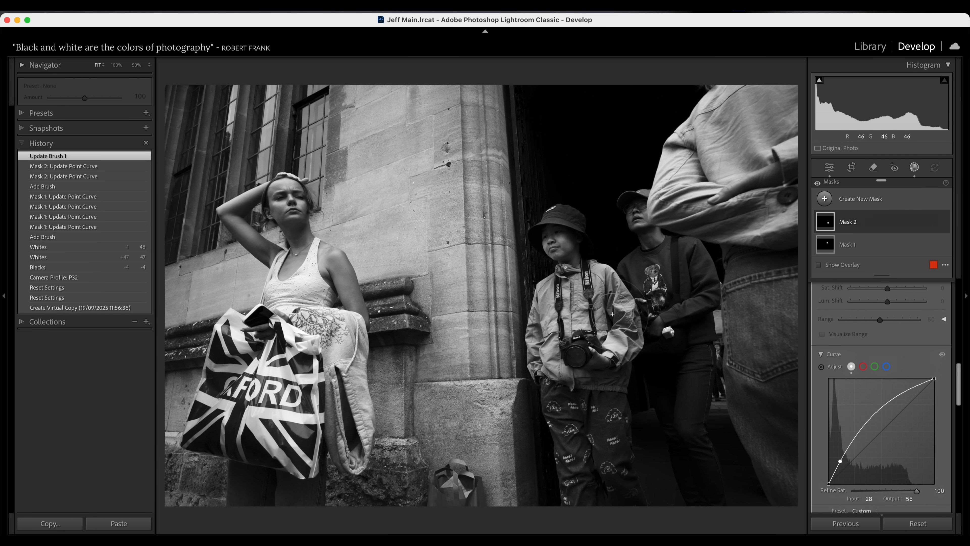
drag(638, 214, 648, 249)
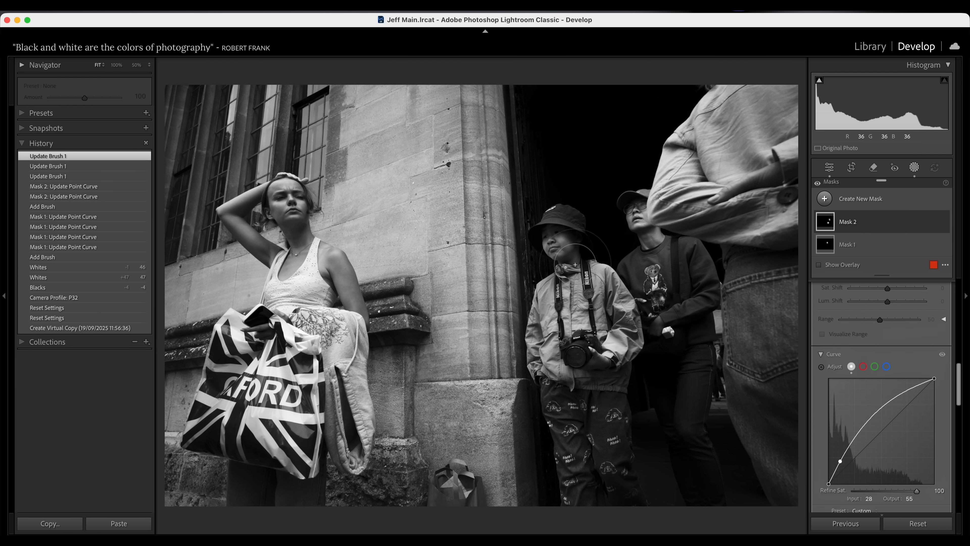
click(830, 245)
drag(858, 437, 850, 433)
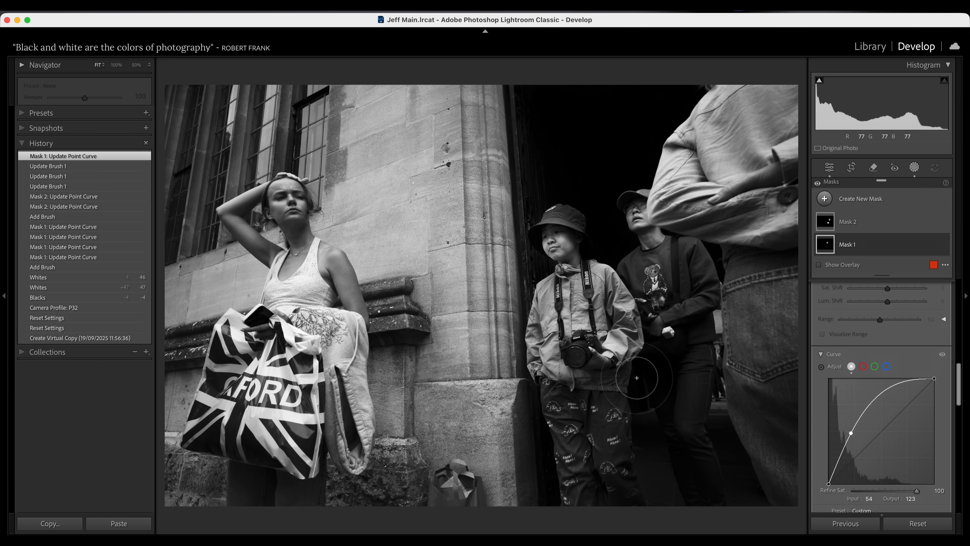
Step: Paint a third brush mask with a larger brush over the foreground figure's shirt, arm and jeans
key(k)
scroll(762, 369, up, 5)
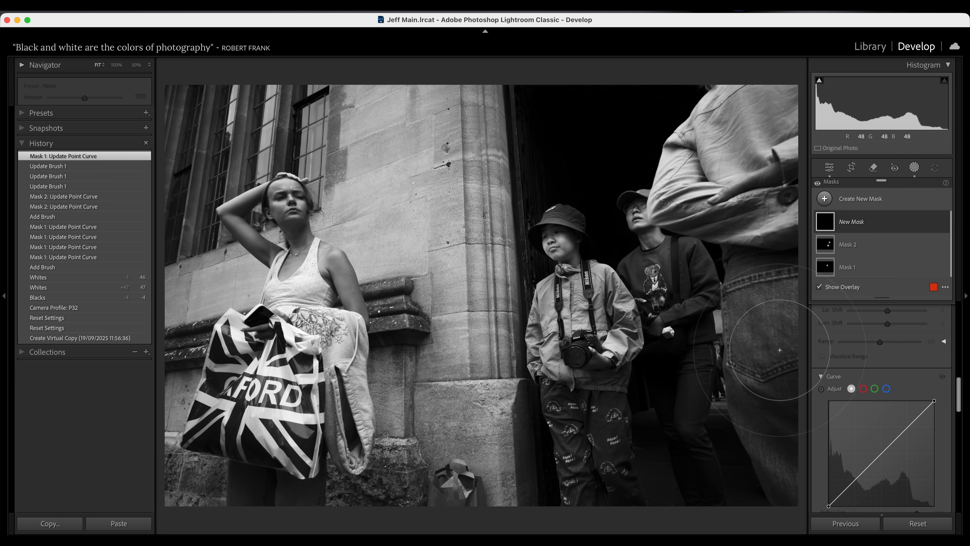
mouse_move(768, 110)
mouse_down()
mouse_move(703, 150)
mouse_move(786, 178)
mouse_move(744, 162)
mouse_move(710, 165)
mouse_move(785, 100)
mouse_move(805, 197)
mouse_move(815, 479)
mouse_move(770, 316)
mouse_move(786, 203)
mouse_move(744, 159)
mouse_move(742, 90)
mouse_move(793, 45)
mouse_move(786, 284)
mouse_move(764, 399)
mouse_move(785, 465)
mouse_move(808, 496)
mouse_up()
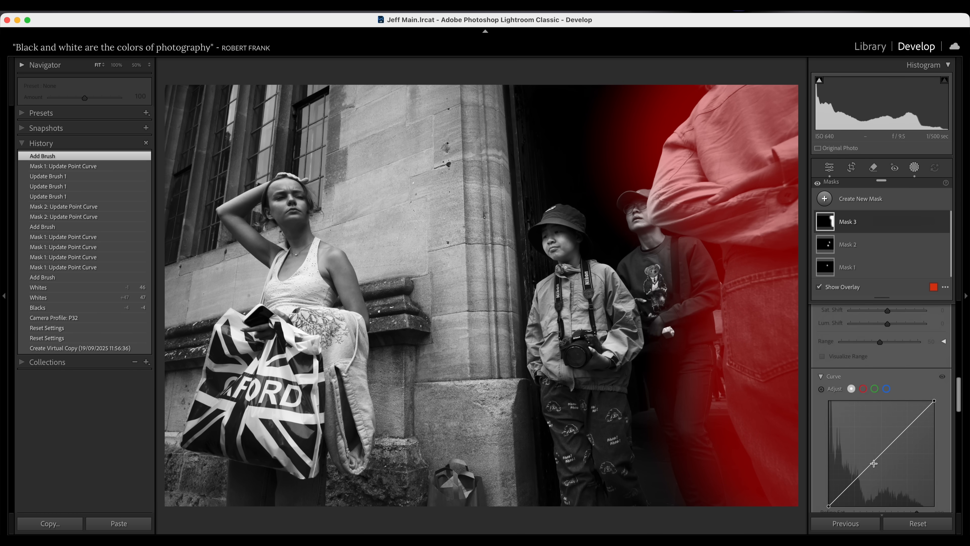
Step: Darken the foreground figure by lowering a shadow and a highlight point on Mask 3's curve, and brush more coverage over the shirt and jeans
click(863, 475)
drag(862, 477, 864, 480)
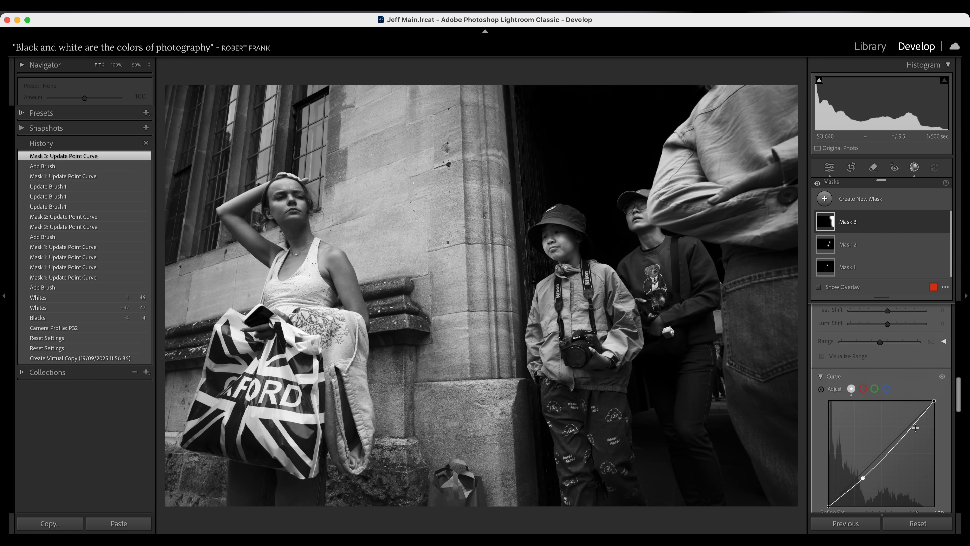
drag(916, 423, 917, 430)
drag(864, 478, 859, 484)
drag(917, 431, 918, 431)
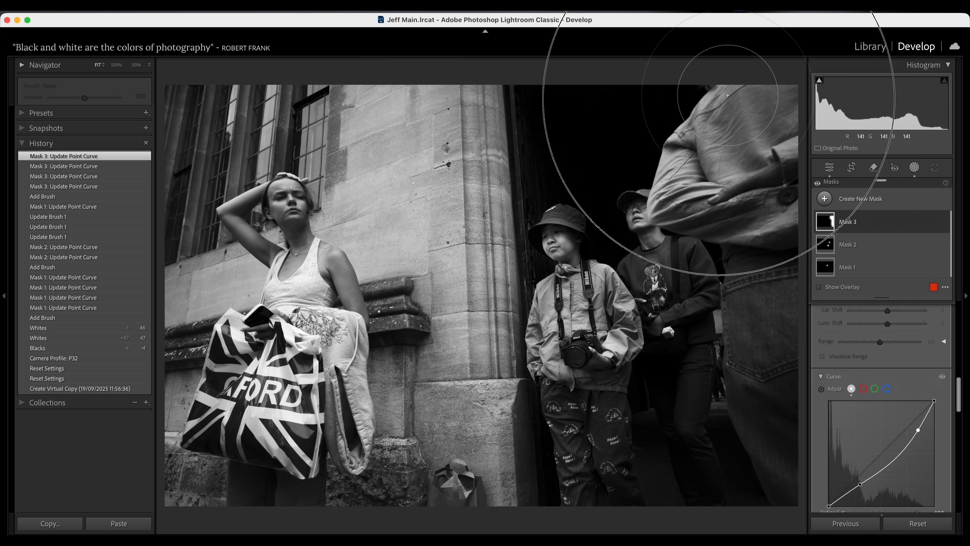
mouse_move(781, 152)
mouse_down()
mouse_move(784, 410)
mouse_move(853, 535)
mouse_up()
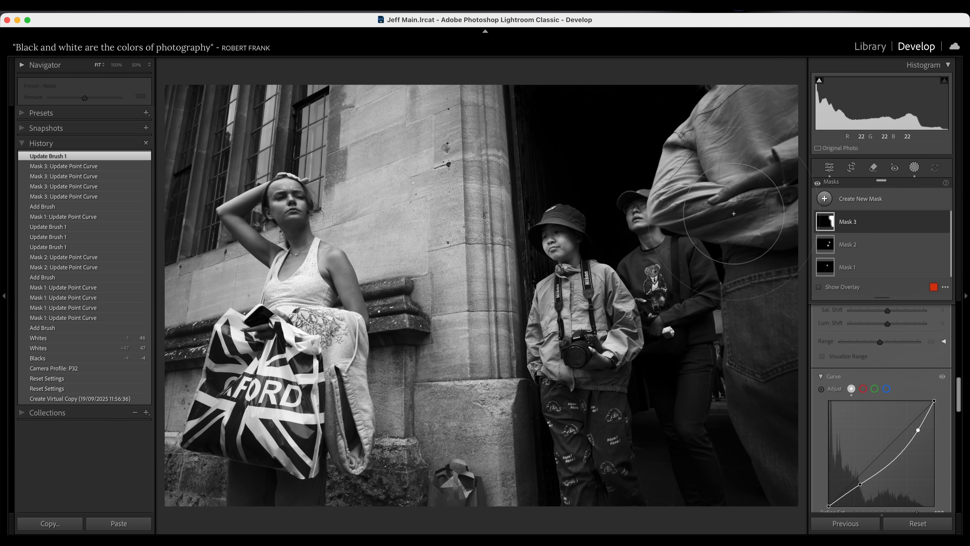
mouse_move(762, 58)
mouse_down()
mouse_move(796, 162)
mouse_move(809, 260)
mouse_up()
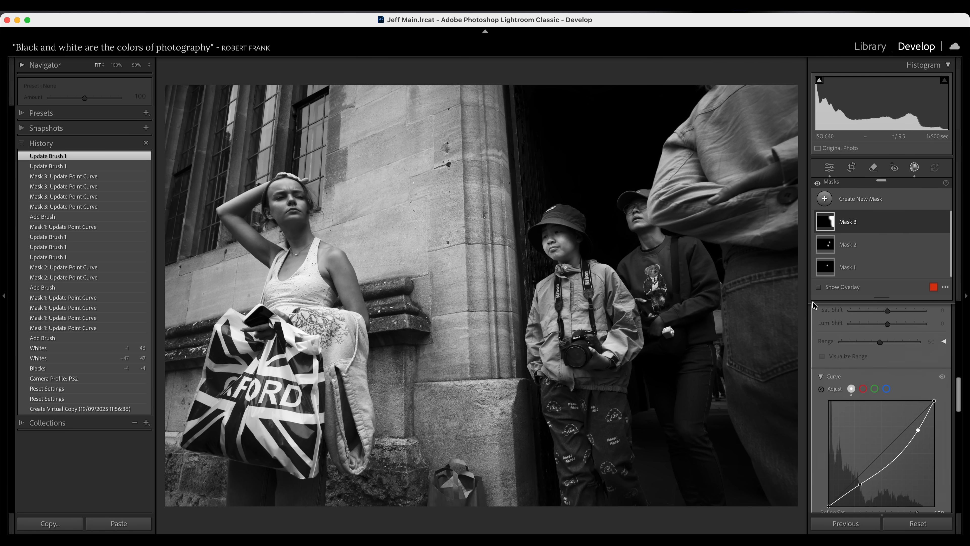
Step: Paint a new brush mask over the woman's face and neck at 100% view
key(k)
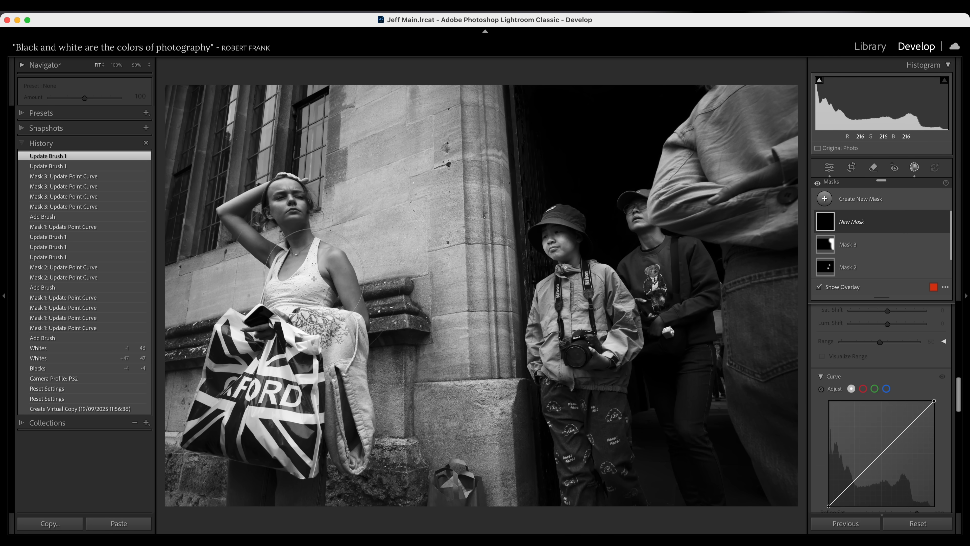
click(116, 65)
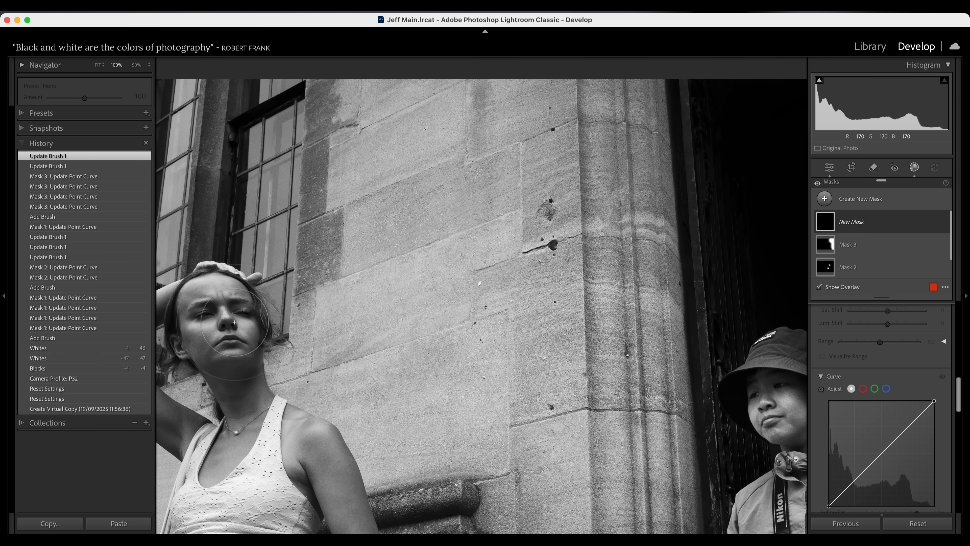
key(k)
key(k)
mouse_move(220, 307)
mouse_down()
mouse_move(210, 357)
mouse_move(221, 432)
mouse_up()
Step: Brighten the woman's face mask with a curve point at input 96, output 124, and return to the fitted view
scroll(877, 355, down, 10)
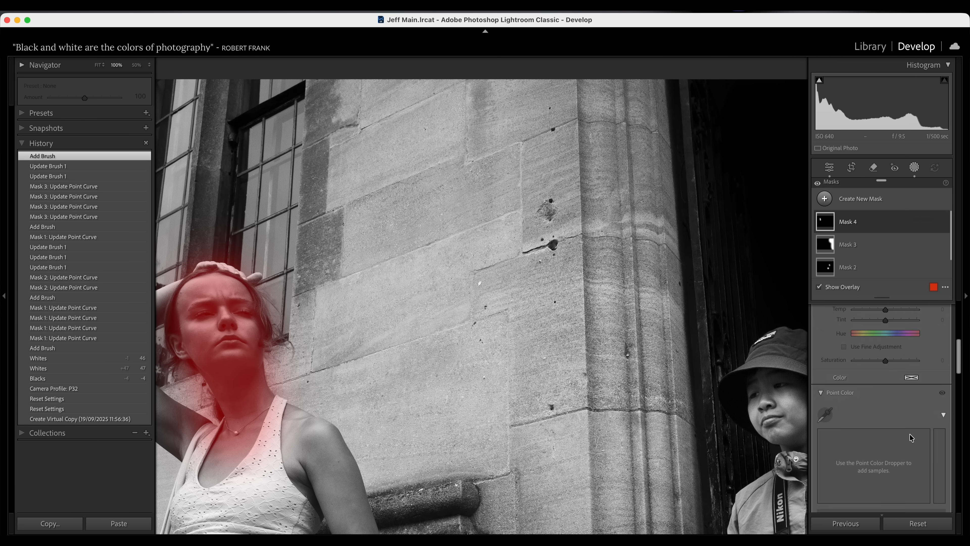
scroll(877, 356, up, 2)
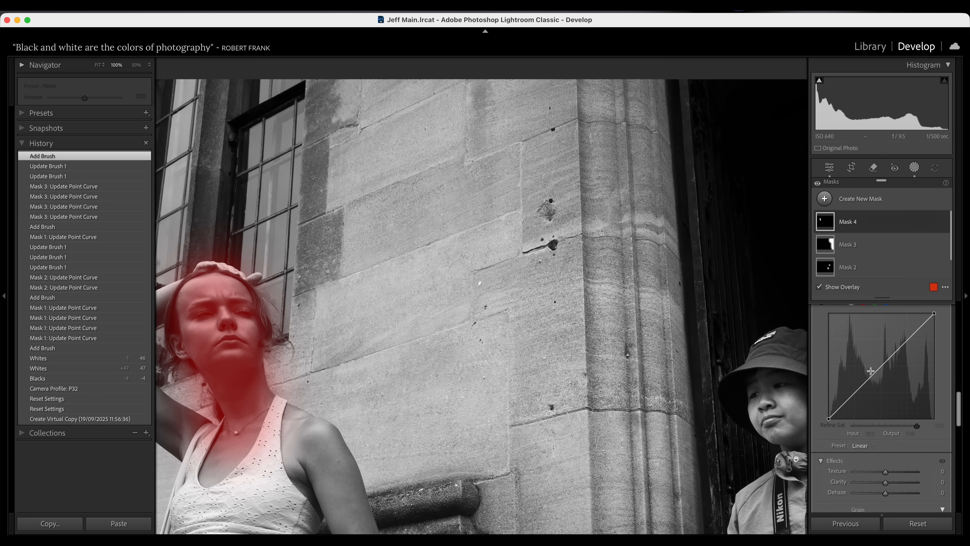
key(o)
drag(870, 371, 868, 367)
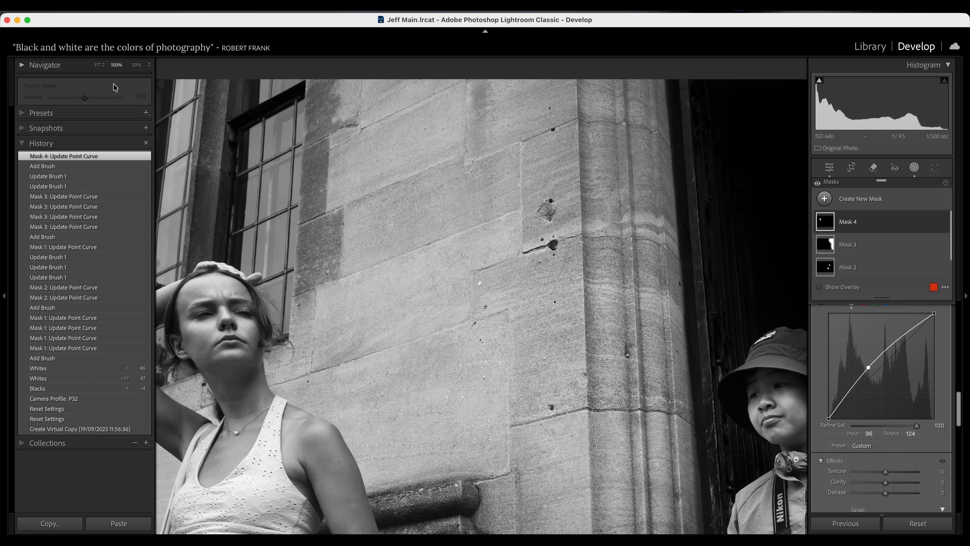
click(98, 65)
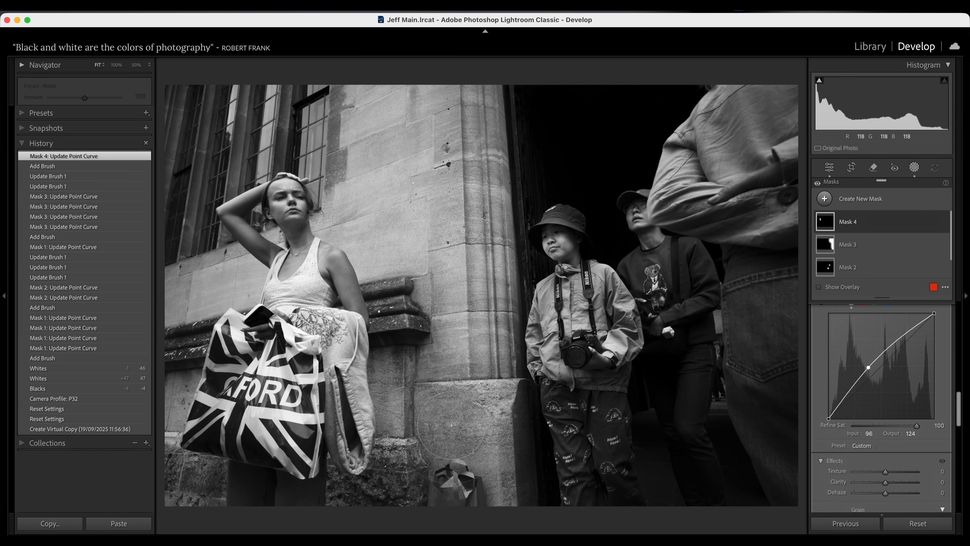
Step: Compare the masked edit with the Reset Settings history state and return to the latest Mask 4 curve state
click(56, 419)
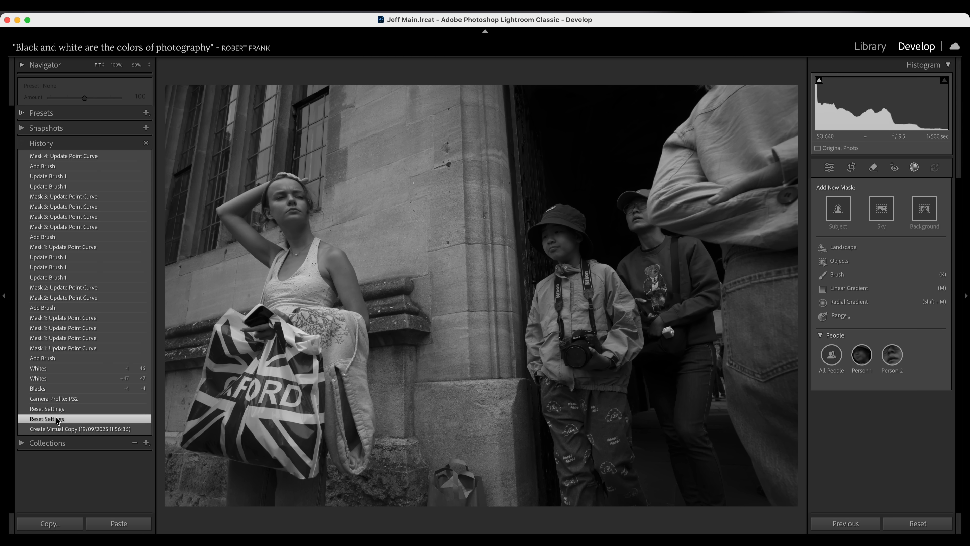
click(80, 158)
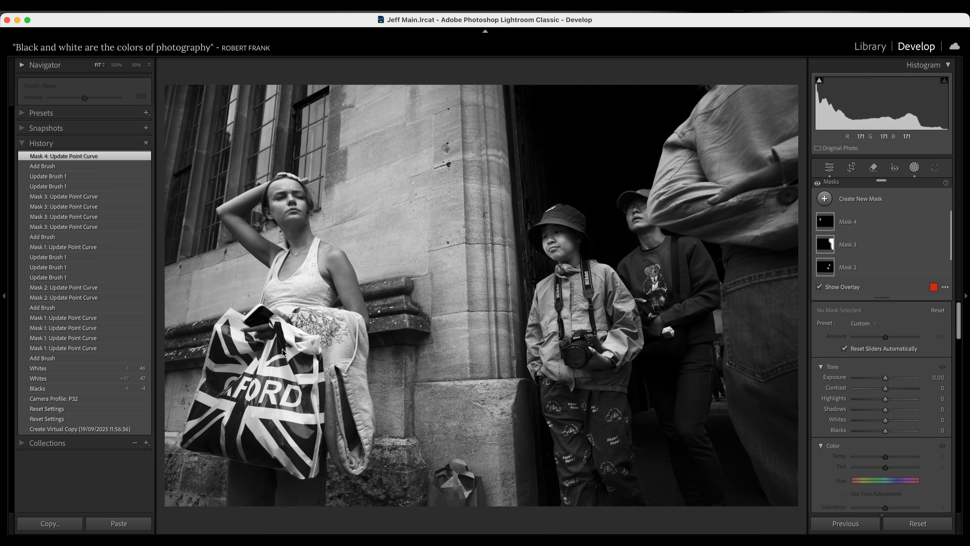
Step: Paint a brush mask over the stone wall and column, and darken it with a curve point at input 137, output 108
key(k)
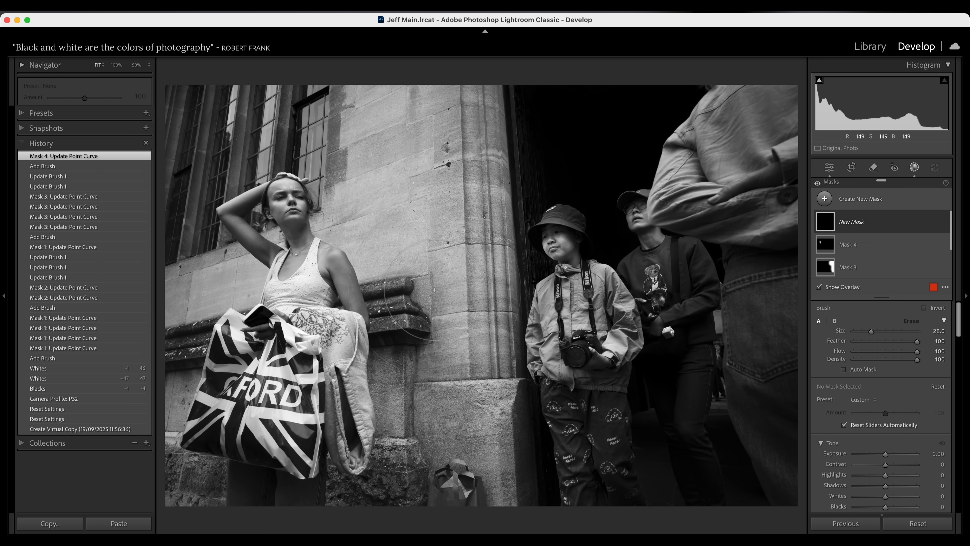
mouse_move(378, 92)
mouse_down()
mouse_move(366, 145)
mouse_move(371, 206)
mouse_move(401, 272)
mouse_move(438, 486)
mouse_move(497, 383)
mouse_move(476, 44)
mouse_move(462, 48)
mouse_move(392, 213)
mouse_move(443, 153)
mouse_up()
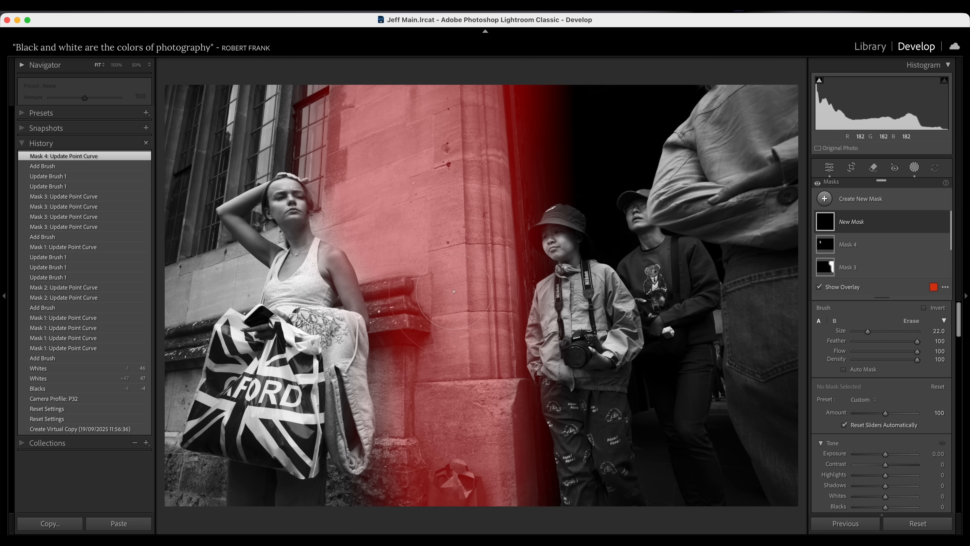
scroll(875, 431, down, 5)
scroll(874, 432, down, 4)
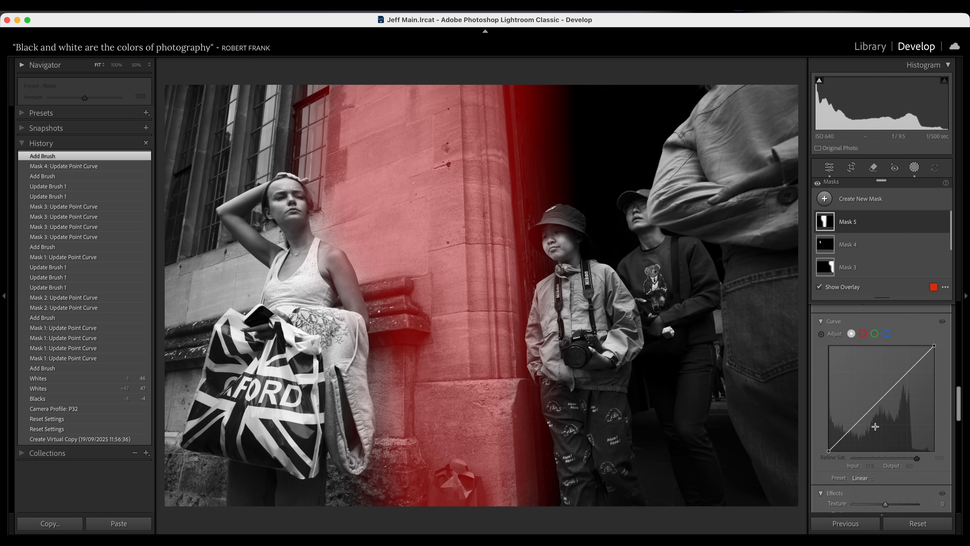
scroll(875, 426, up, 5)
scroll(875, 427, down, 5)
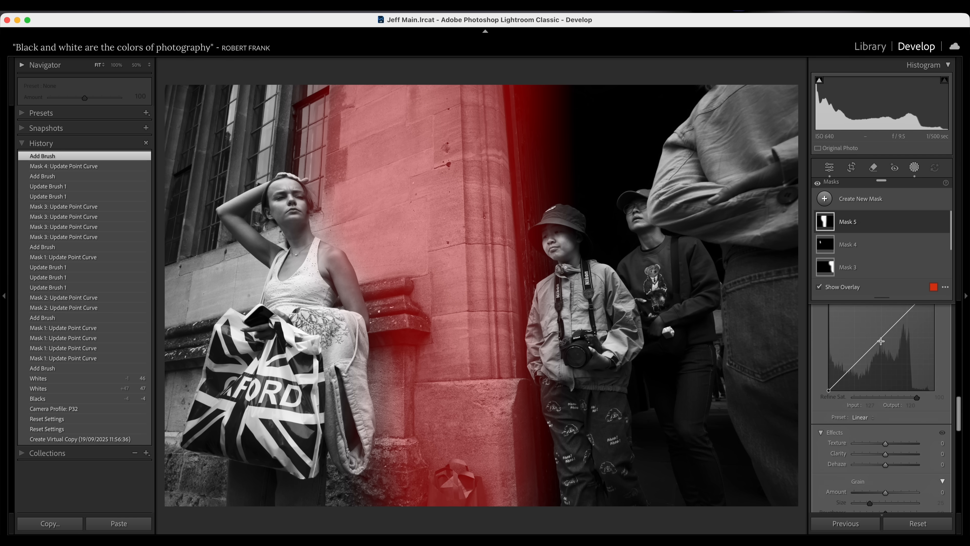
key(o)
drag(882, 340, 885, 346)
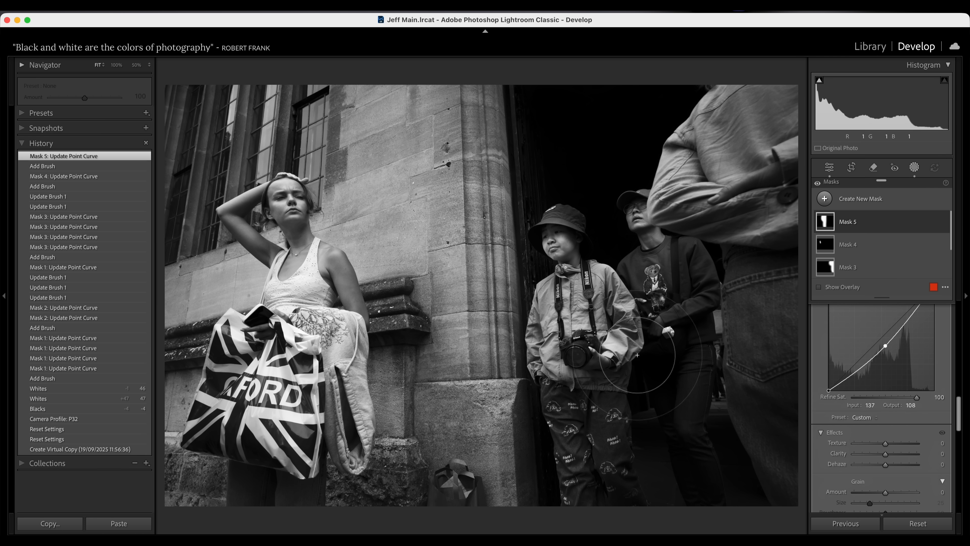
Step: Extend the Mask 5 brush over the wall and windows behind the woman, her bag area and the lower stonework
click(176, 304)
click(177, 304)
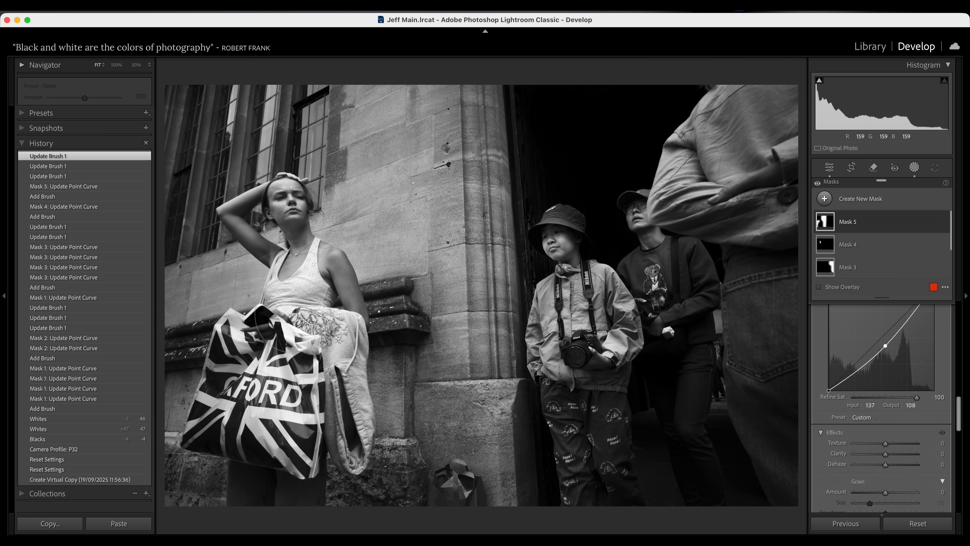
drag(302, 314, 226, 376)
drag(279, 279, 240, 208)
mouse_move(319, 337)
mouse_down()
mouse_move(314, 443)
mouse_move(331, 487)
mouse_move(455, 496)
mouse_move(475, 471)
mouse_up()
drag(496, 418, 508, 426)
Step: Continue brushing Mask 5 along the photo's right edge and across the upper wall, column and upper-left windows
mouse_move(797, 480)
mouse_down()
mouse_move(762, 207)
mouse_move(683, 176)
mouse_move(694, 124)
mouse_move(773, 75)
mouse_up()
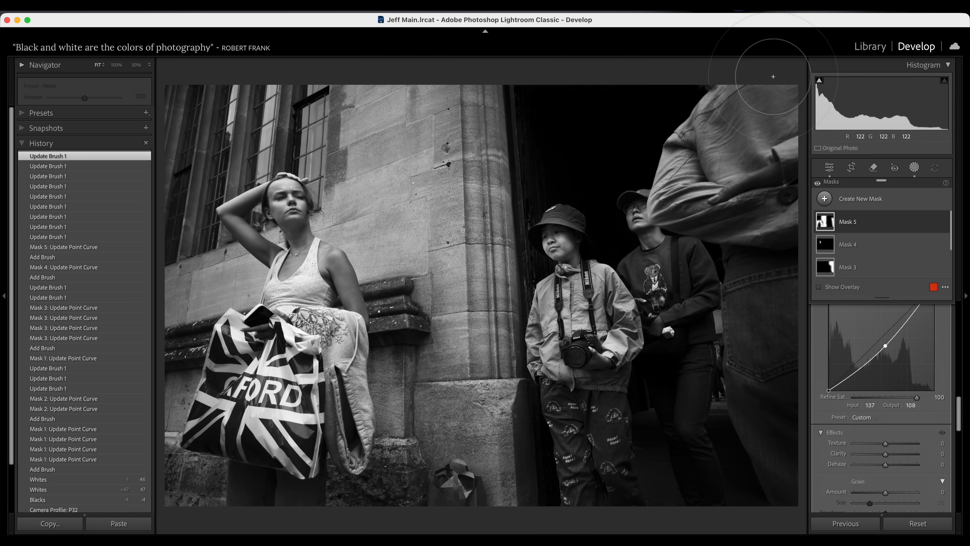
drag(804, 145, 797, 113)
mouse_move(338, 115)
mouse_down()
mouse_move(439, 99)
mouse_move(459, 173)
mouse_up()
drag(450, 248, 447, 290)
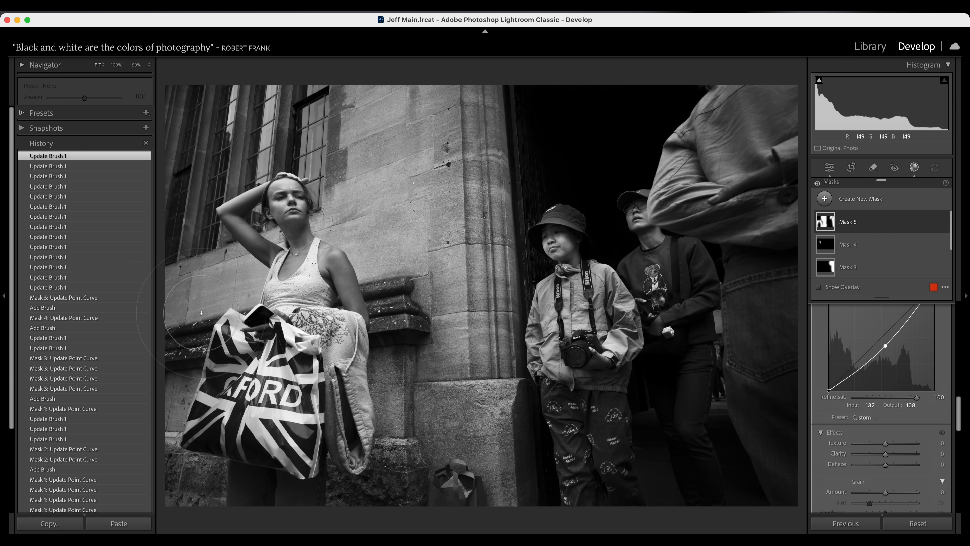
mouse_move(152, 160)
mouse_down()
mouse_move(161, 81)
mouse_move(174, 64)
mouse_move(203, 59)
mouse_up()
drag(308, 70, 406, 142)
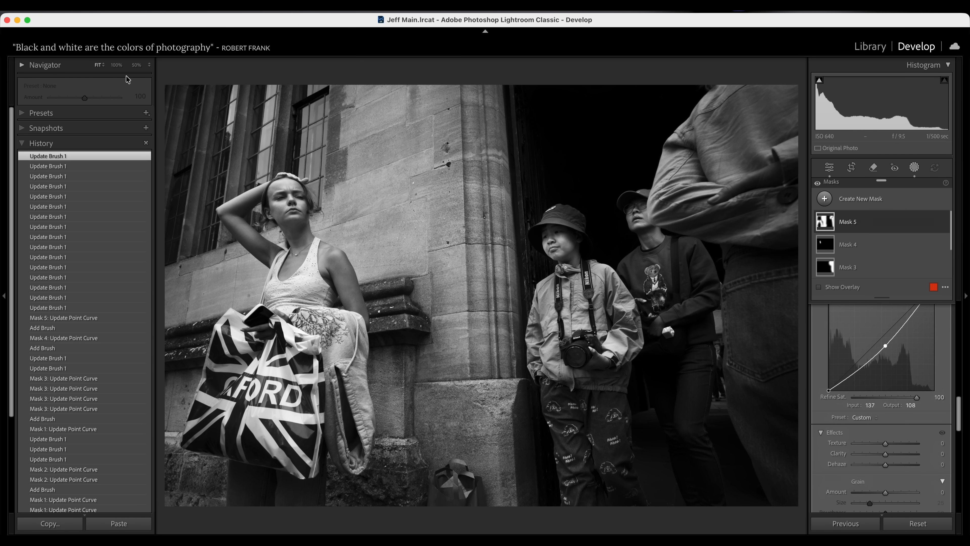
Step: Paint a new brush mask over the bright jacket sleeve beside the child's camera at 100% view
click(115, 65)
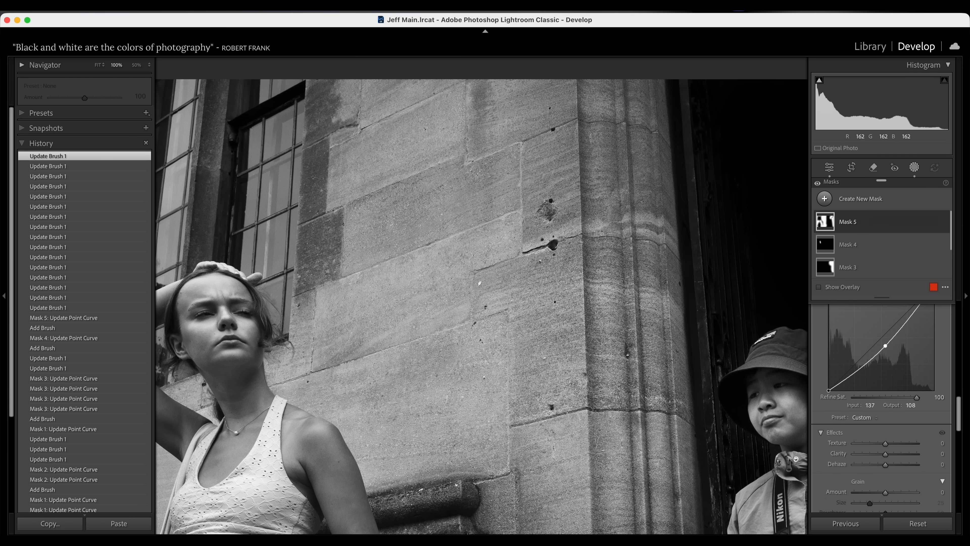
drag(538, 333, 358, 147)
drag(340, 277, 202, 134)
key(k)
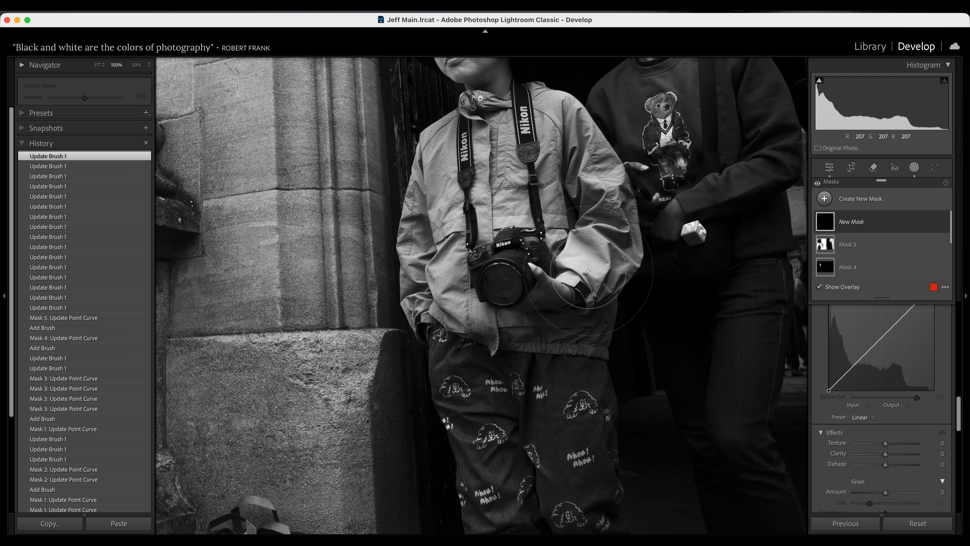
mouse_move(579, 256)
mouse_down()
mouse_move(573, 240)
mouse_move(582, 273)
mouse_up()
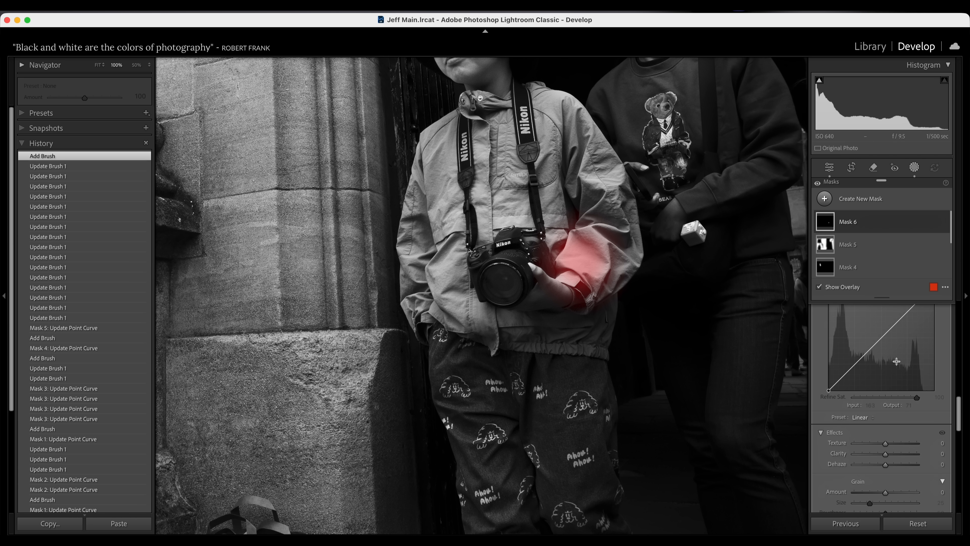
Step: Darken the sleeve mask with a curve point at input 211, output 178
scroll(896, 361, up, 2)
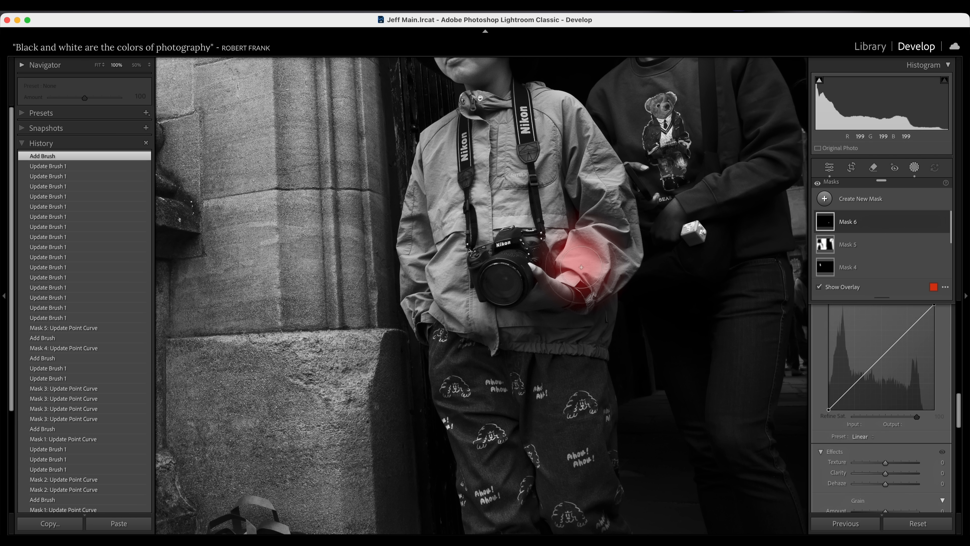
scroll(890, 360, up, 10)
scroll(891, 357, down, 6)
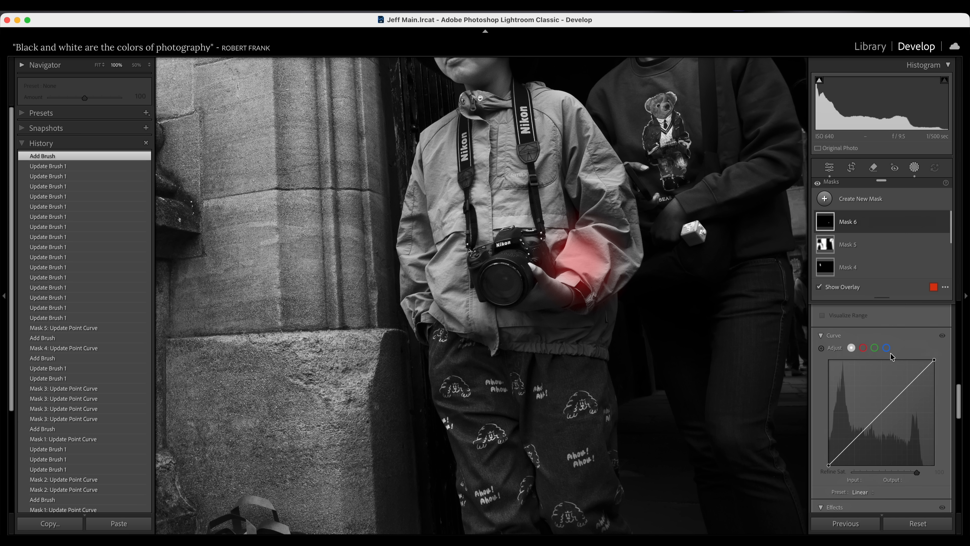
drag(911, 383, 917, 393)
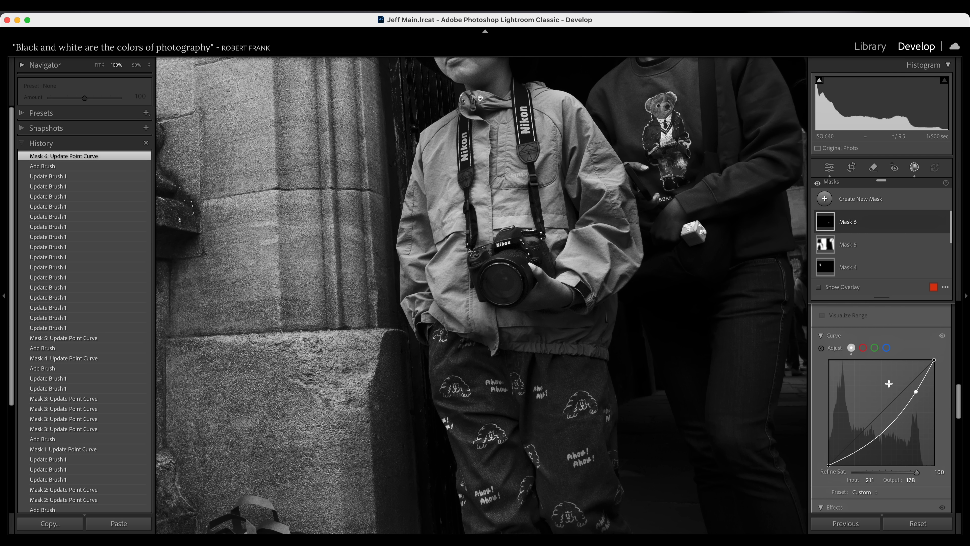
Step: Apply the 008. SilverChrome PUSHED grain preset at an amount of 26, with the woman in view at 100%
drag(557, 305, 610, 377)
drag(531, 357, 634, 418)
drag(443, 386, 780, 422)
drag(719, 419, 606, 433)
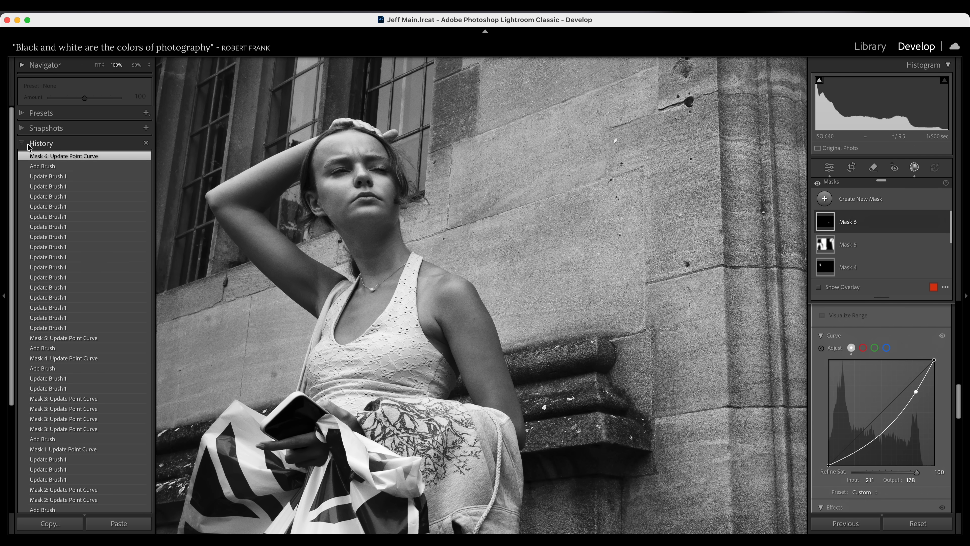
click(22, 113)
click(65, 160)
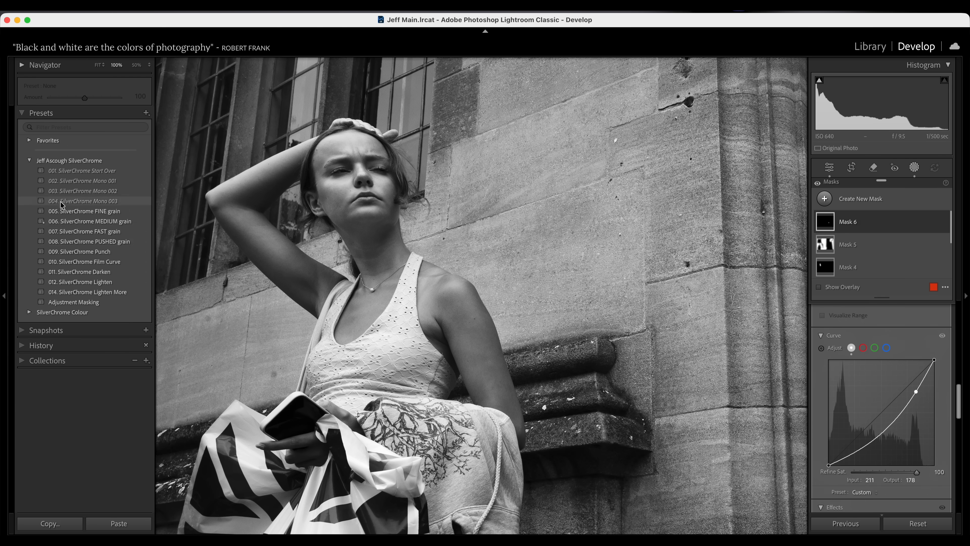
click(77, 241)
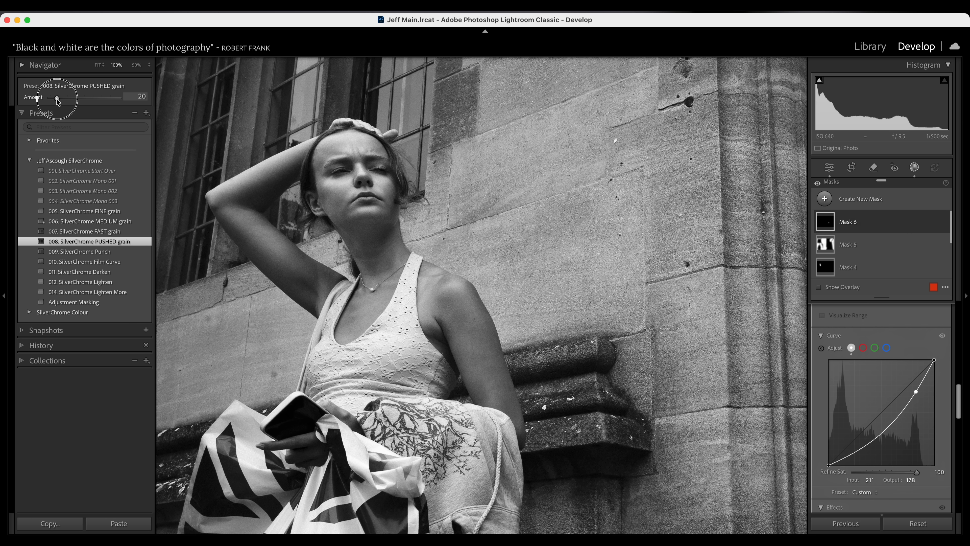
drag(58, 100, 59, 101)
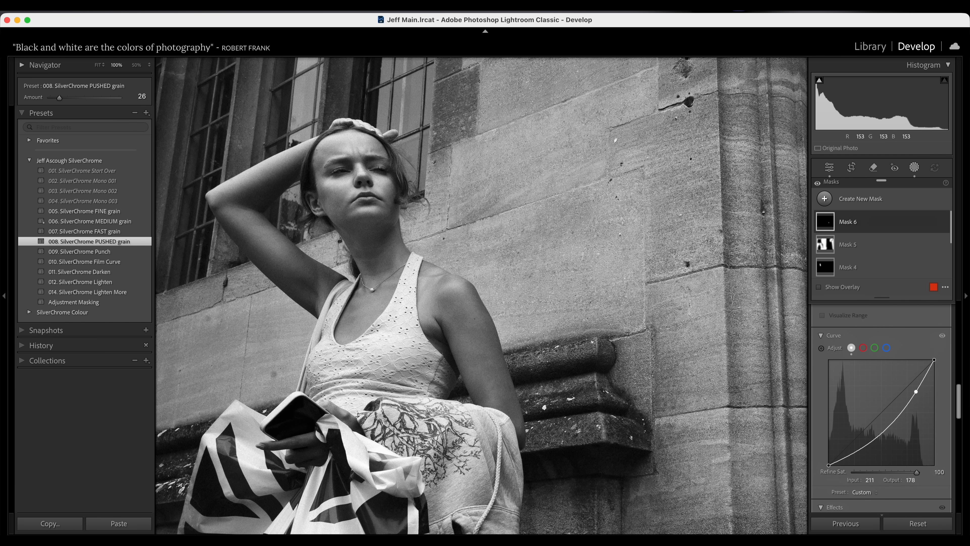
Step: Paint a new brush mask over the woman's white top at 33.3% view and pull down the highlight end of its curve
key(super+minus)
key(super+minus)
key(super+minus)
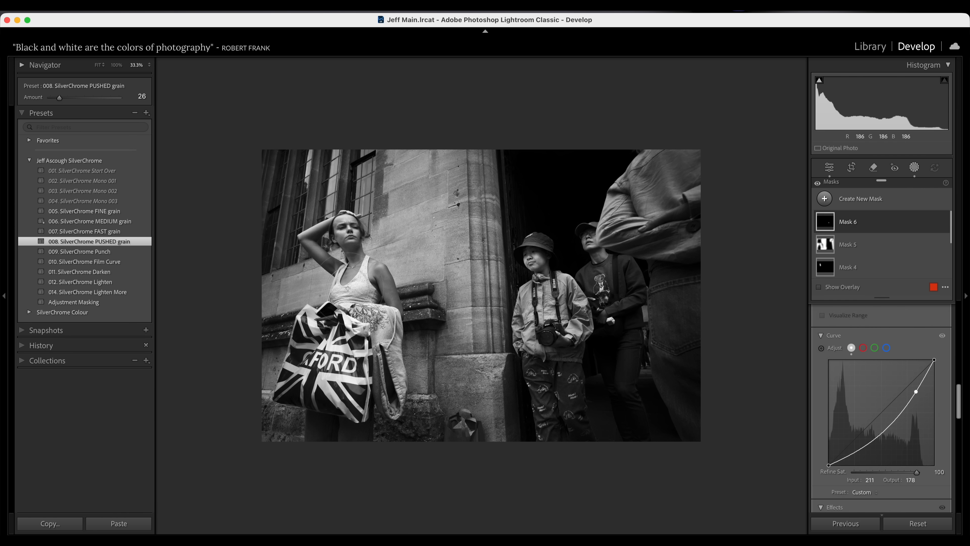
key(k)
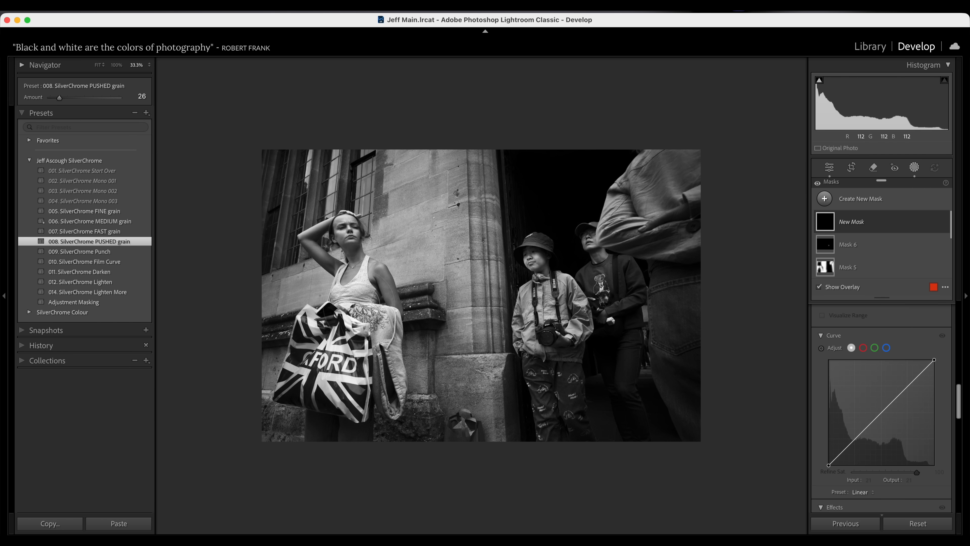
click(360, 293)
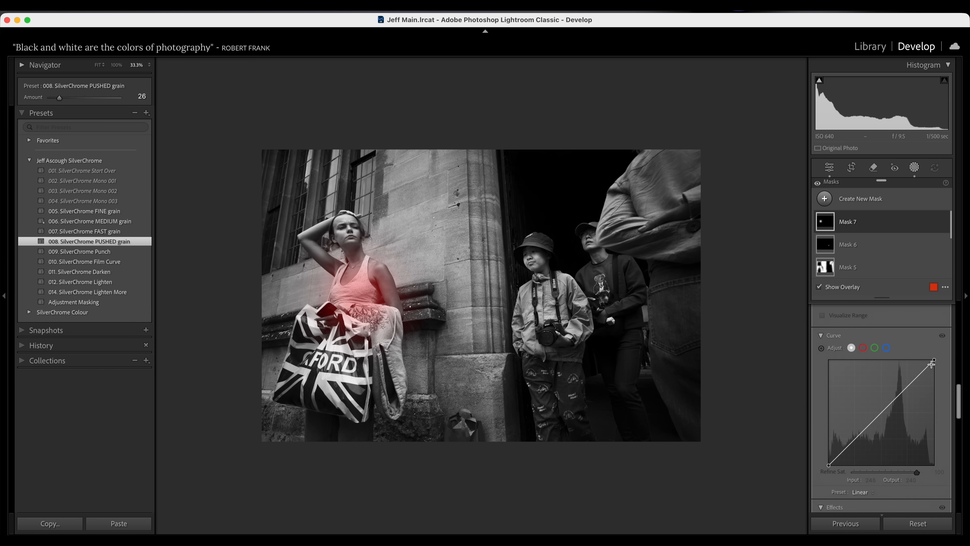
drag(930, 363, 927, 371)
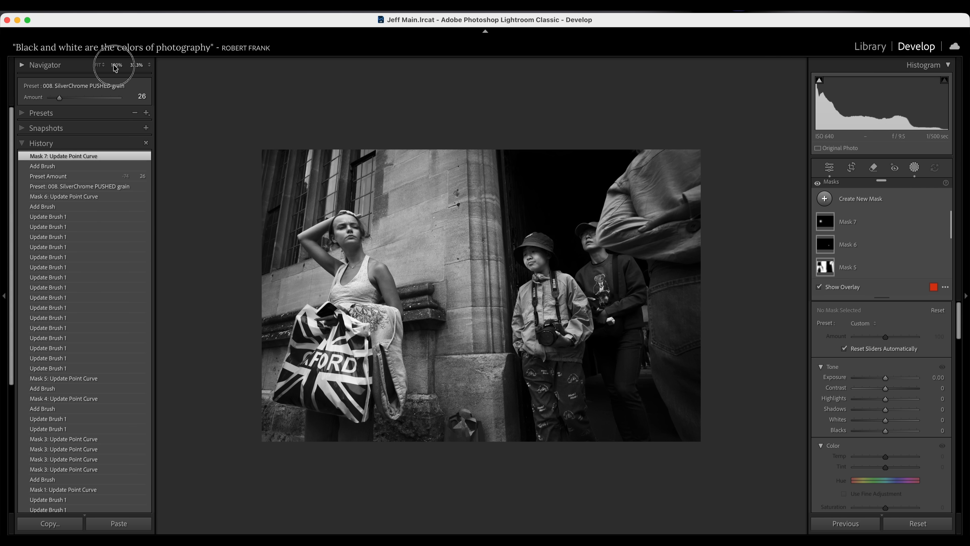
Step: Check the grain at 100%, and compare the fitted photo's Reset Settings history state with the latest Mask 7 curve state
click(115, 65)
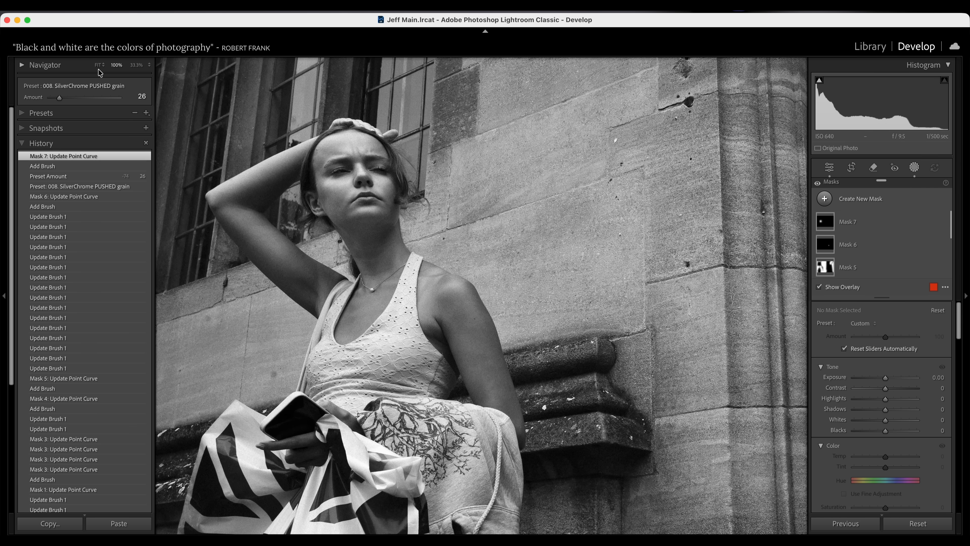
click(99, 66)
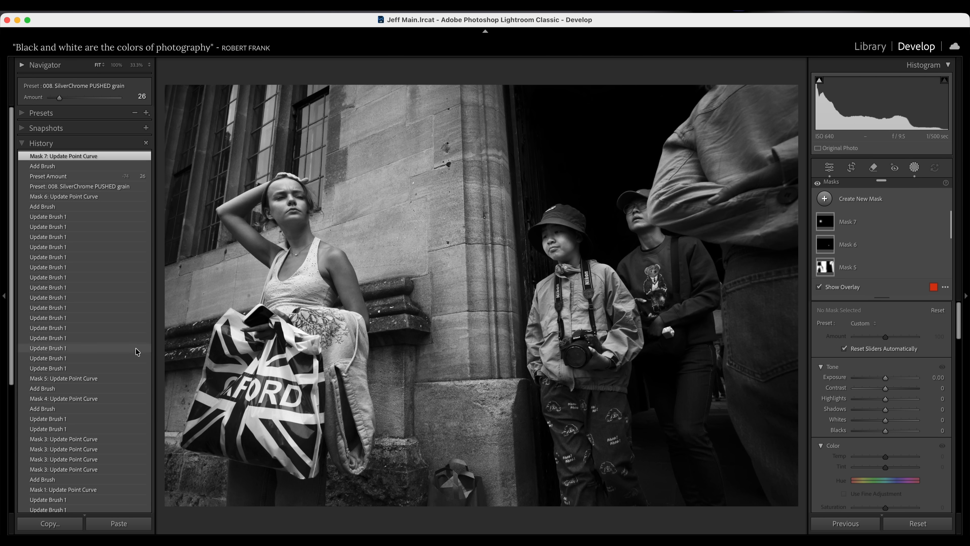
scroll(101, 426, down, 10)
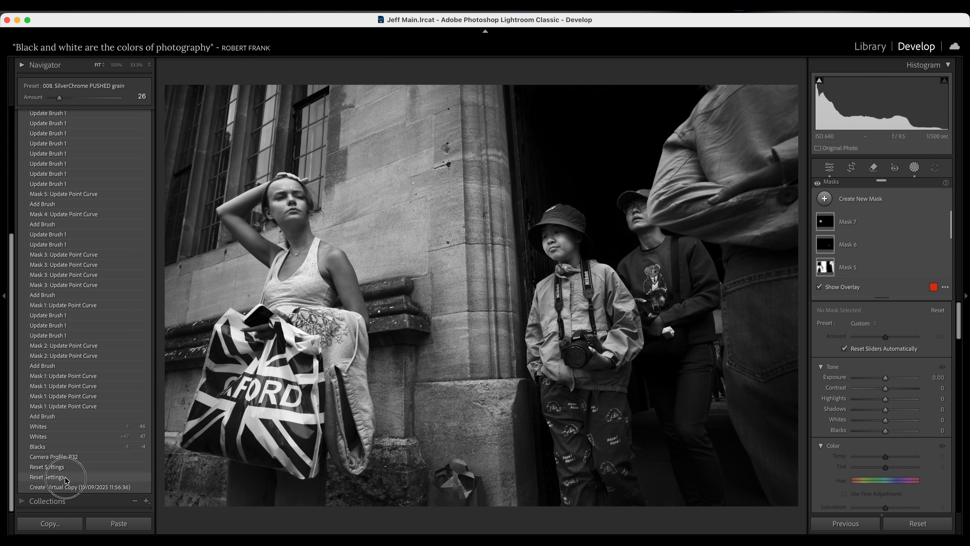
click(64, 476)
scroll(83, 420, up, 5)
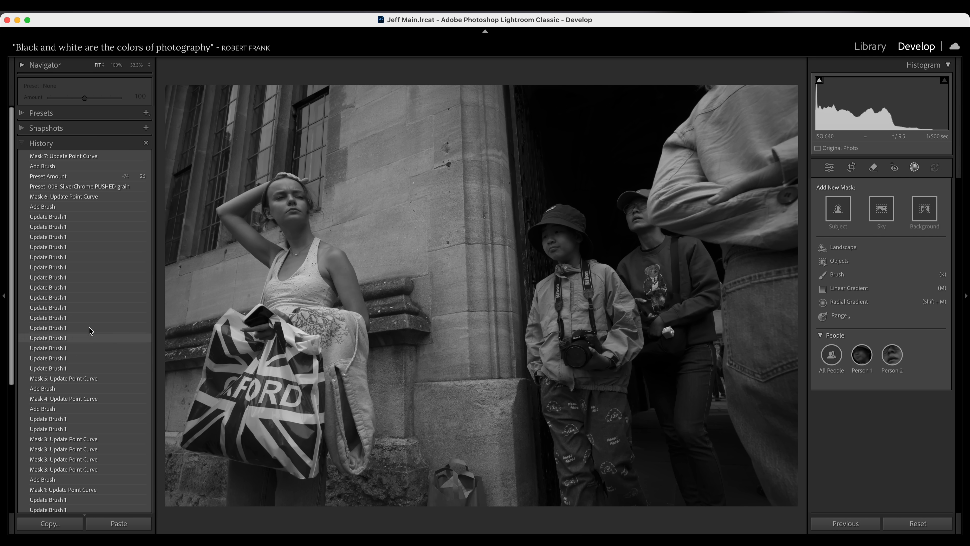
click(98, 154)
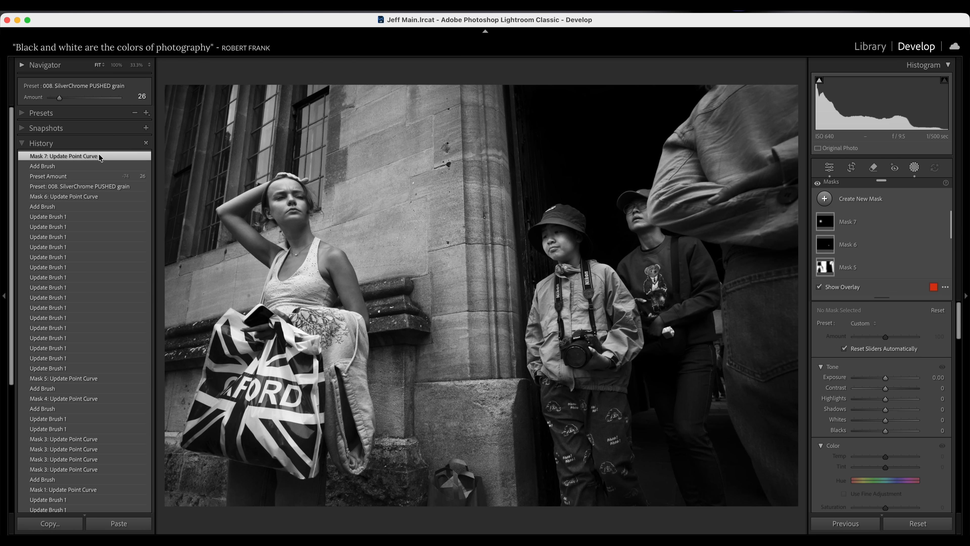